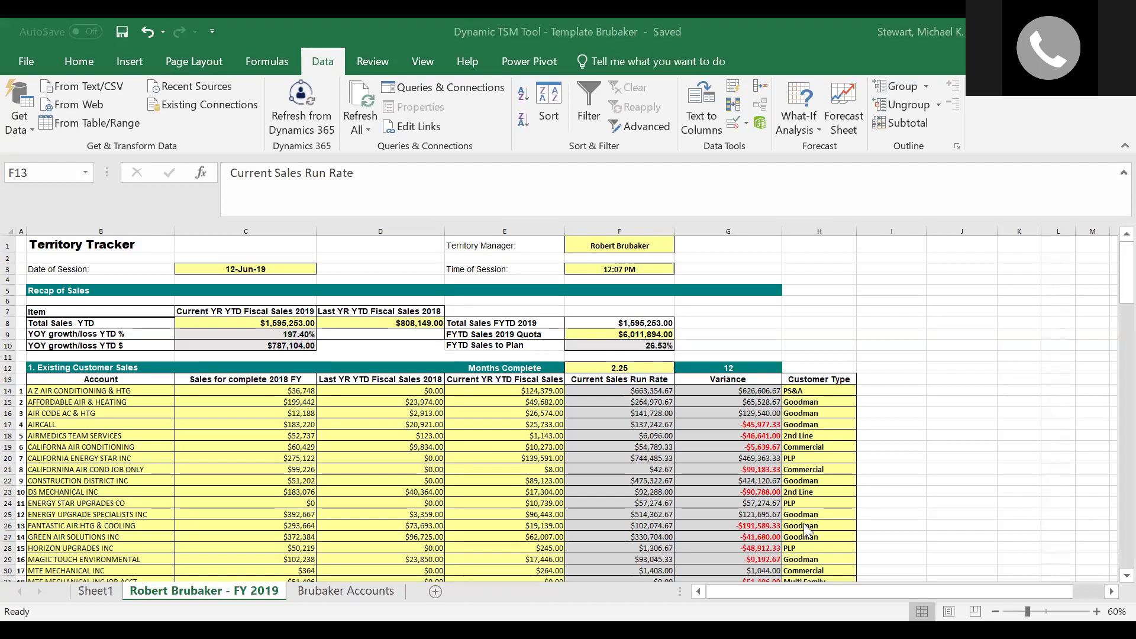
Switch to Outlook, open the account view next to the SCA region view, and widen its Last YR Fiscal Sales column.
{"action": "key", "text": "alt+Tab"}
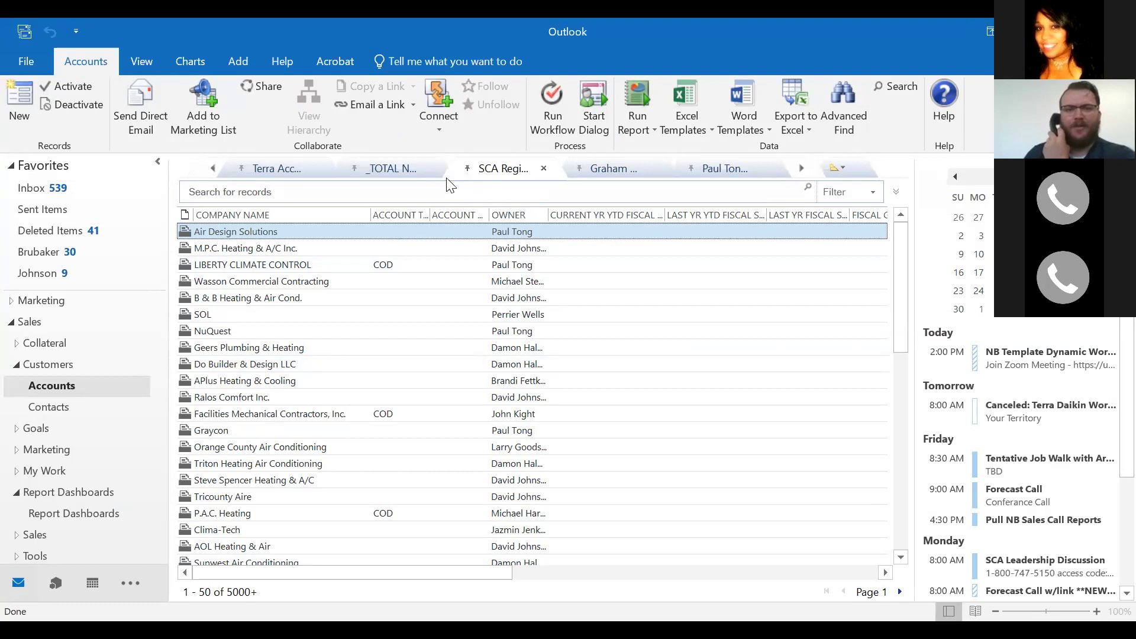
{"action": "left_click", "coordinate": [611, 168]}
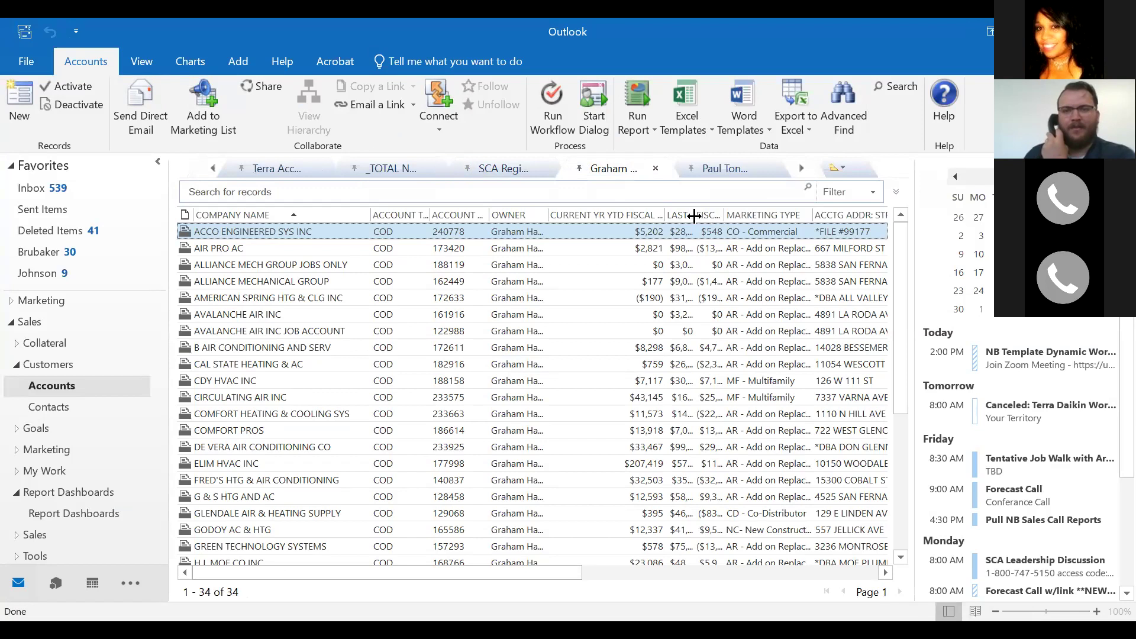
{"action": "left_click_drag", "start_coordinate": [694, 214], "coordinate": [766, 216]}
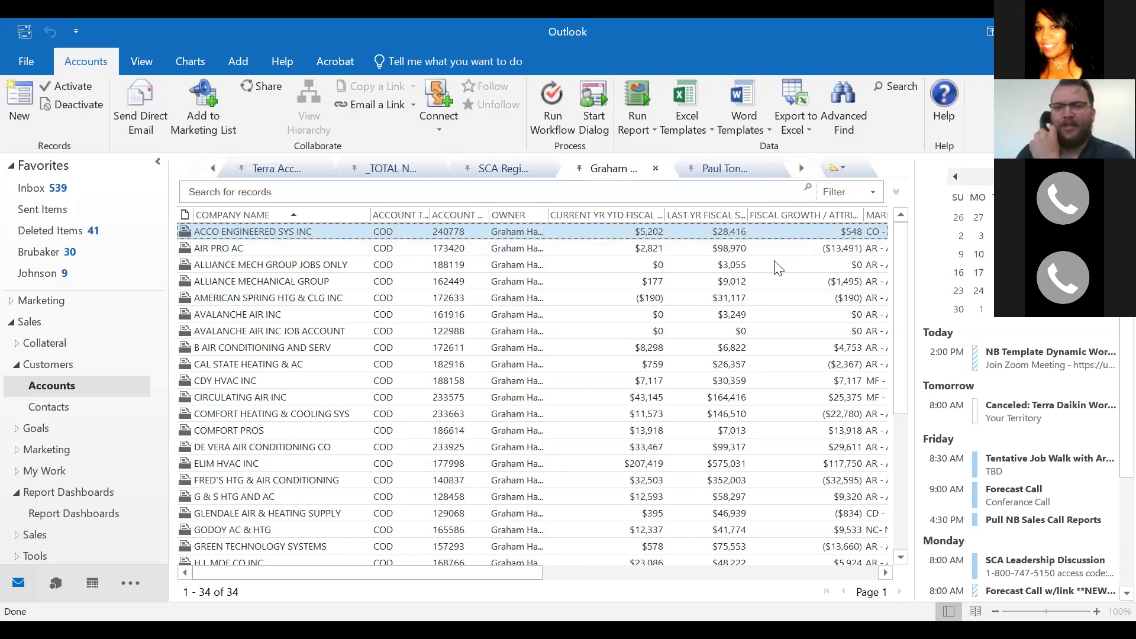
Examine the user-defined fields available as extra columns for the account view, such as the current-year YTD calendar sales.
{"action": "right_click", "coordinate": [708, 215]}
{"action": "left_click", "coordinate": [775, 261]}
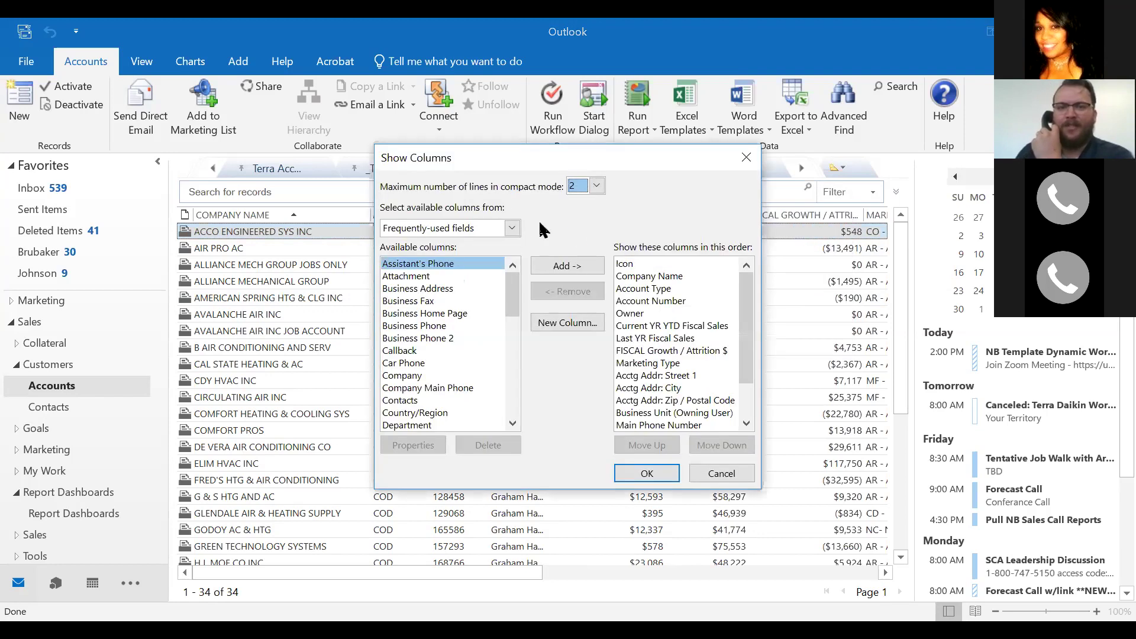
{"action": "left_click", "coordinate": [512, 228]}
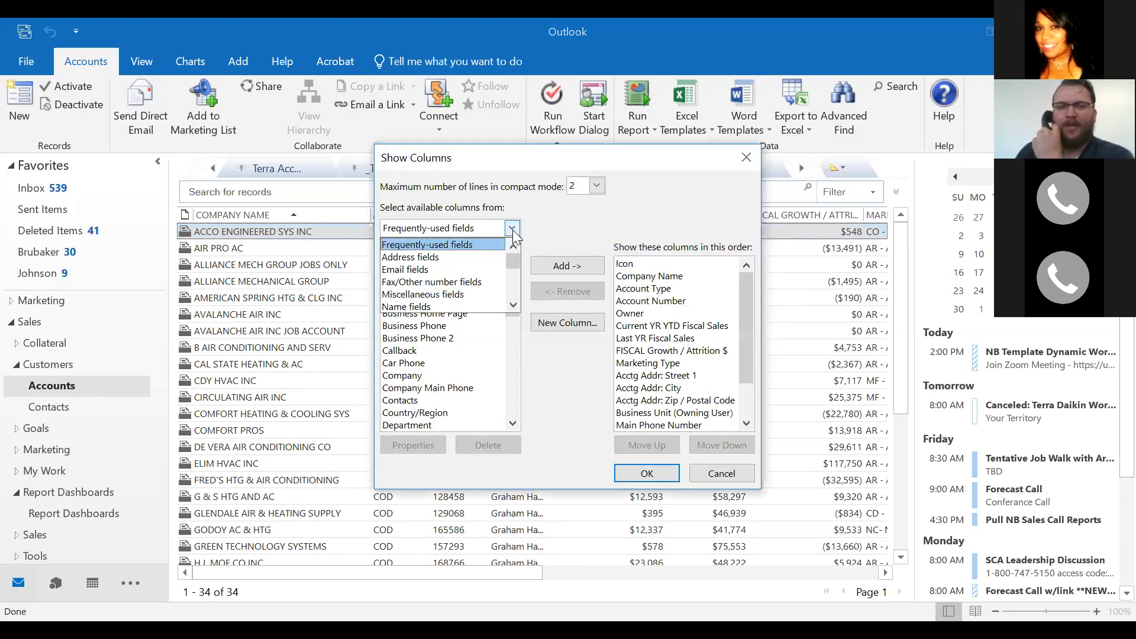
{"action": "left_click_drag", "start_coordinate": [516, 266], "coordinate": [517, 296]}
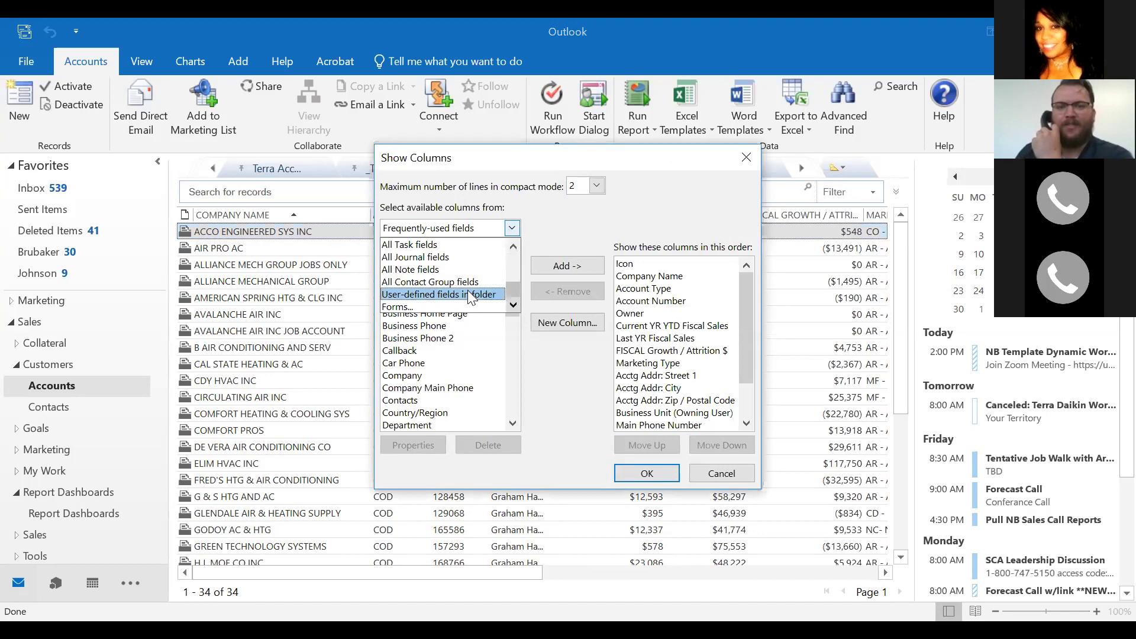
{"action": "left_click", "coordinate": [471, 294]}
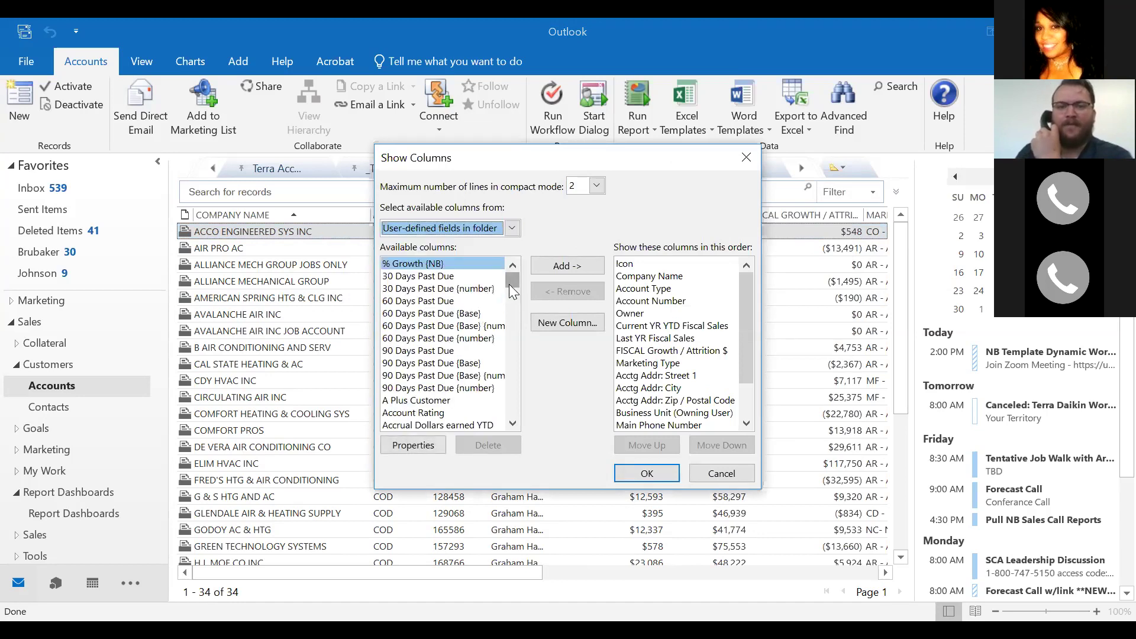
{"action": "left_click_drag", "start_coordinate": [509, 284], "coordinate": [510, 300]}
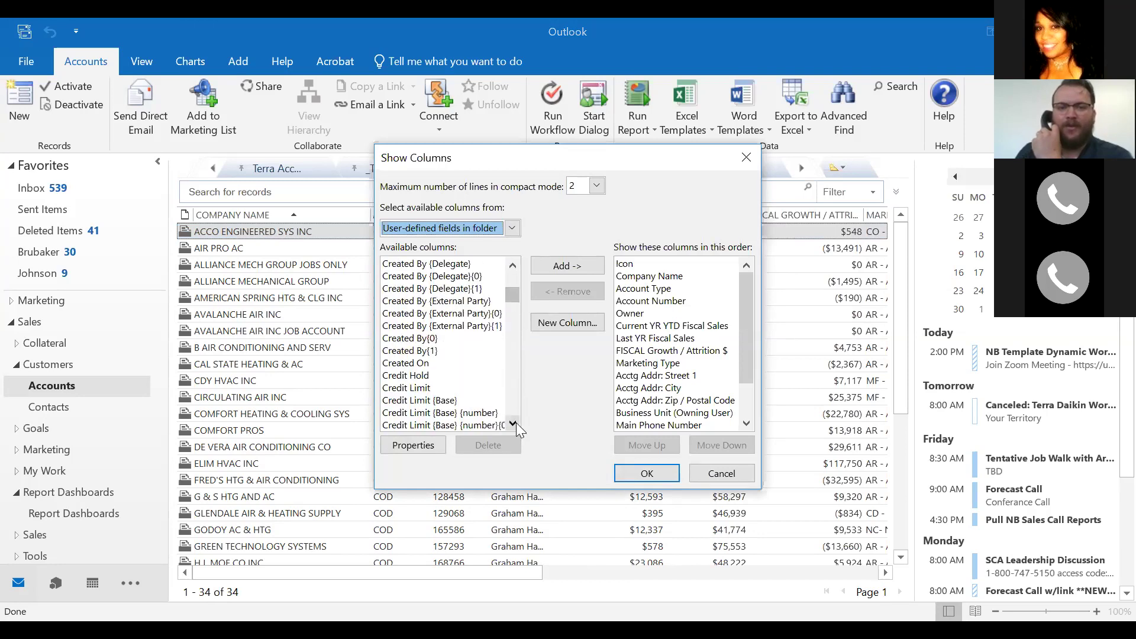
{"action": "left_click_drag", "start_coordinate": [516, 423], "coordinate": [516, 422]}
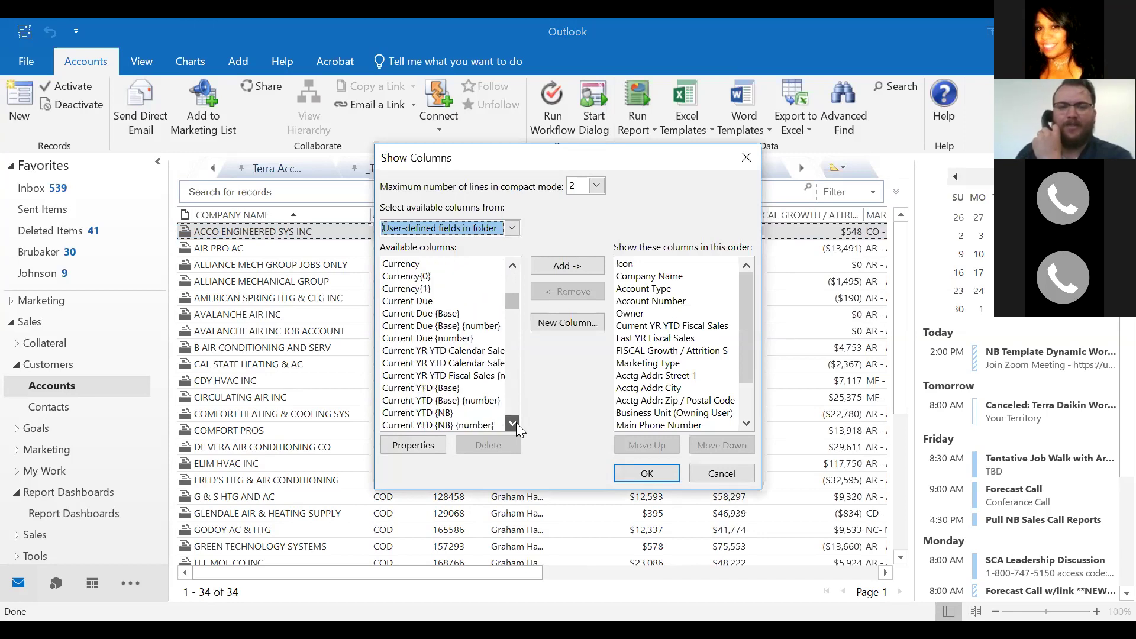
{"action": "left_click", "coordinate": [465, 351]}
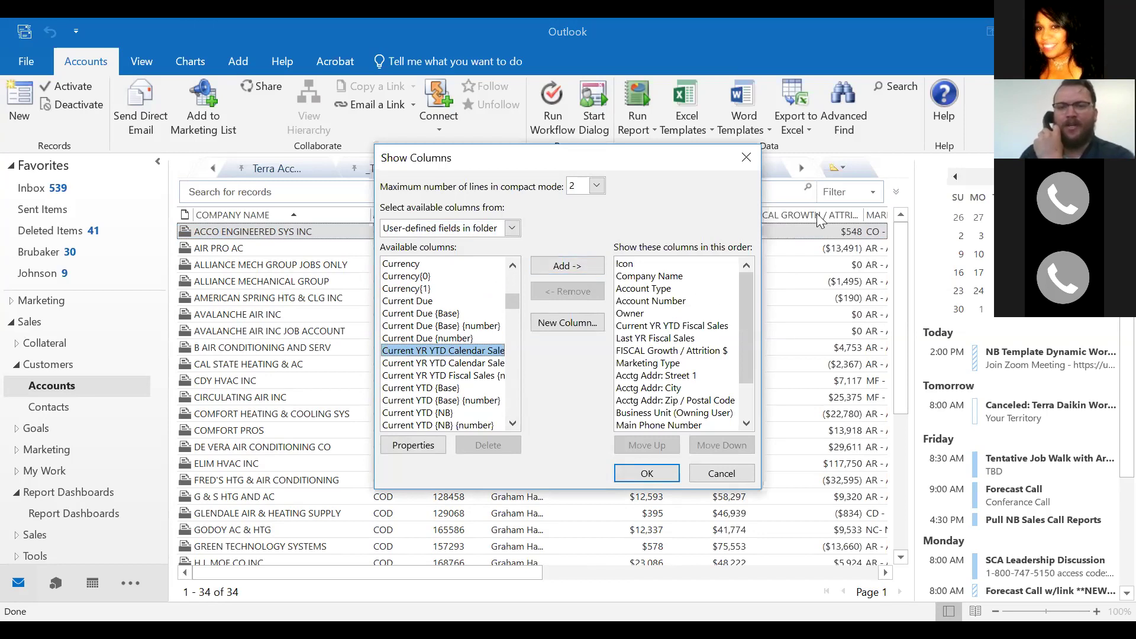
{"action": "left_click", "coordinate": [714, 482]}
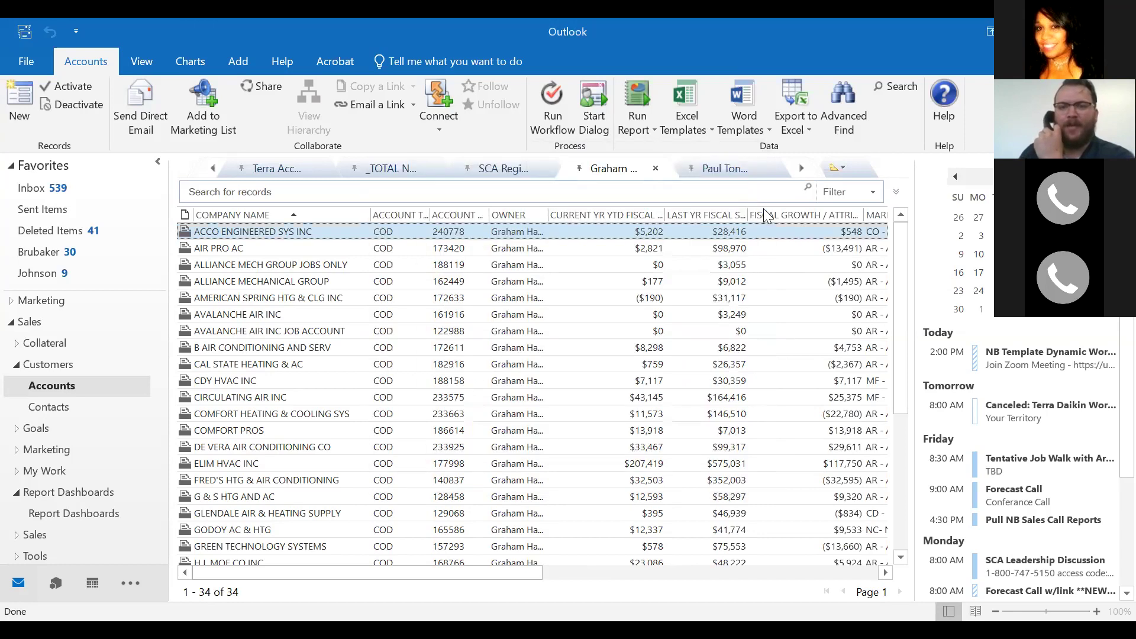
Save the filters of the open account view.
{"action": "left_click", "coordinate": [838, 194]}
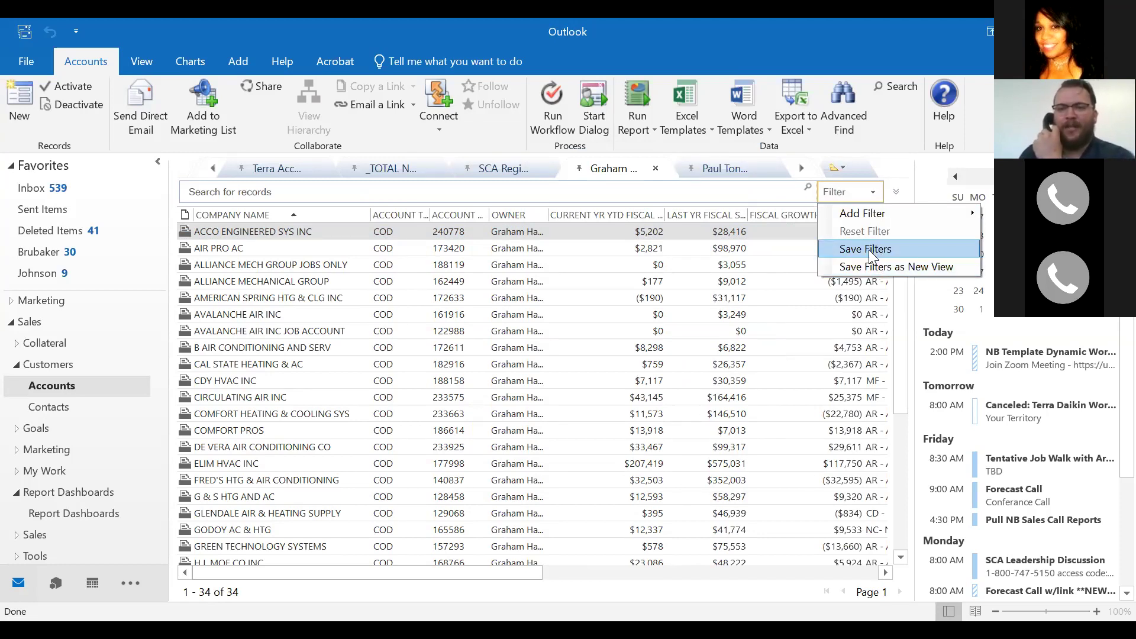
{"action": "left_click", "coordinate": [870, 253]}
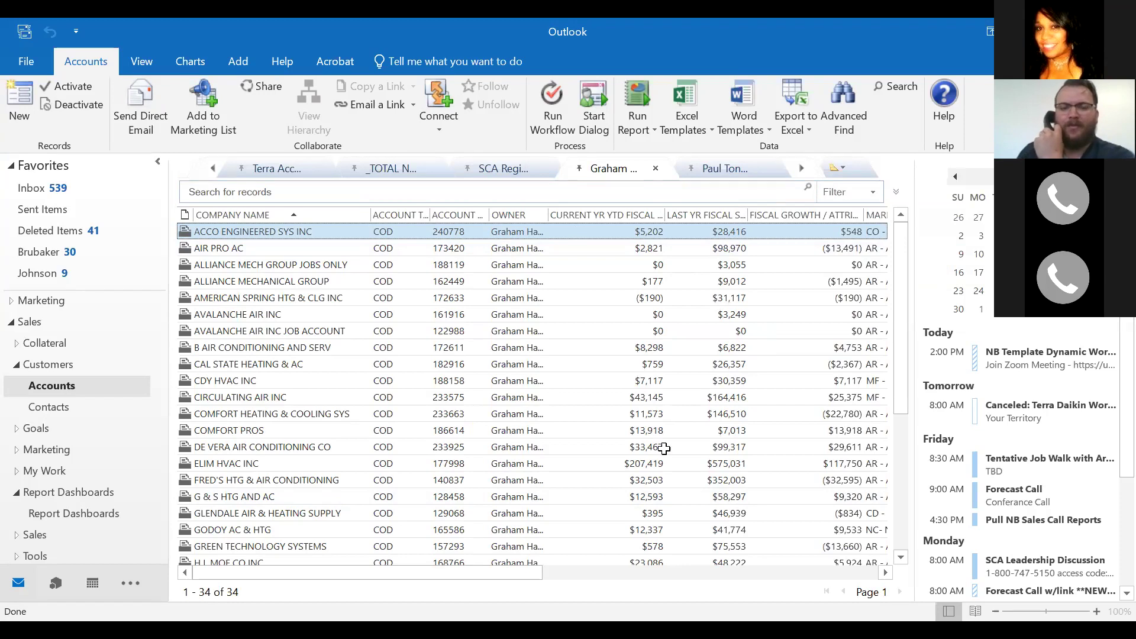
Switch to the territory tracker workbook in Excel and examine its fiscal sales columns for existing customers and its New Business section.
{"action": "key", "text": "alt+Tab"}
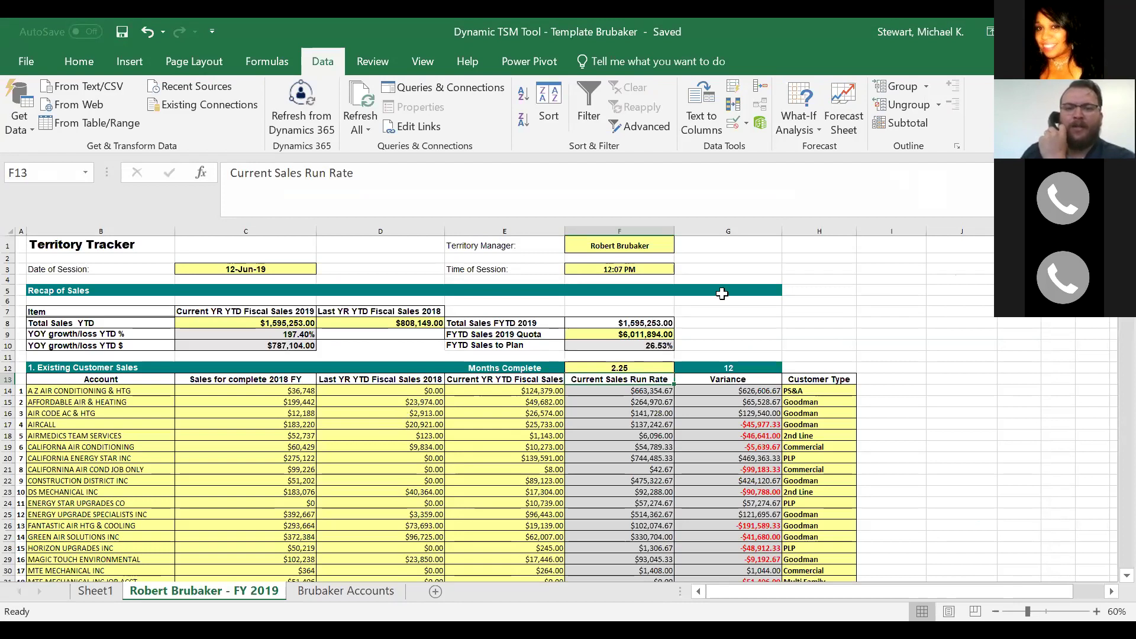
{"action": "left_click", "coordinate": [917, 354]}
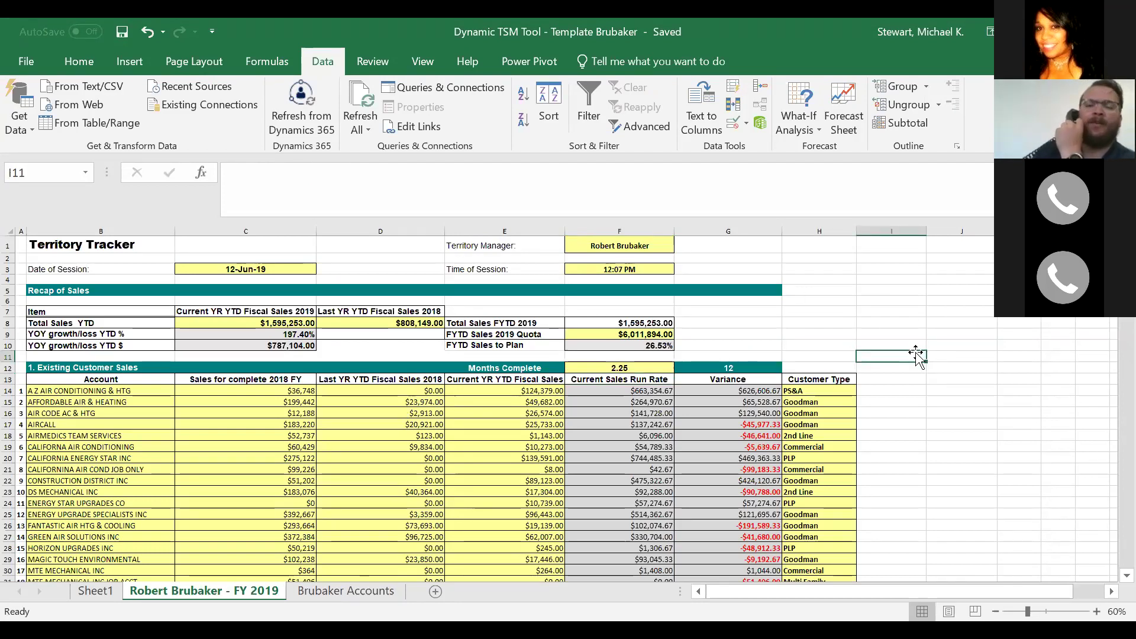
{"action": "left_click", "coordinate": [502, 380]}
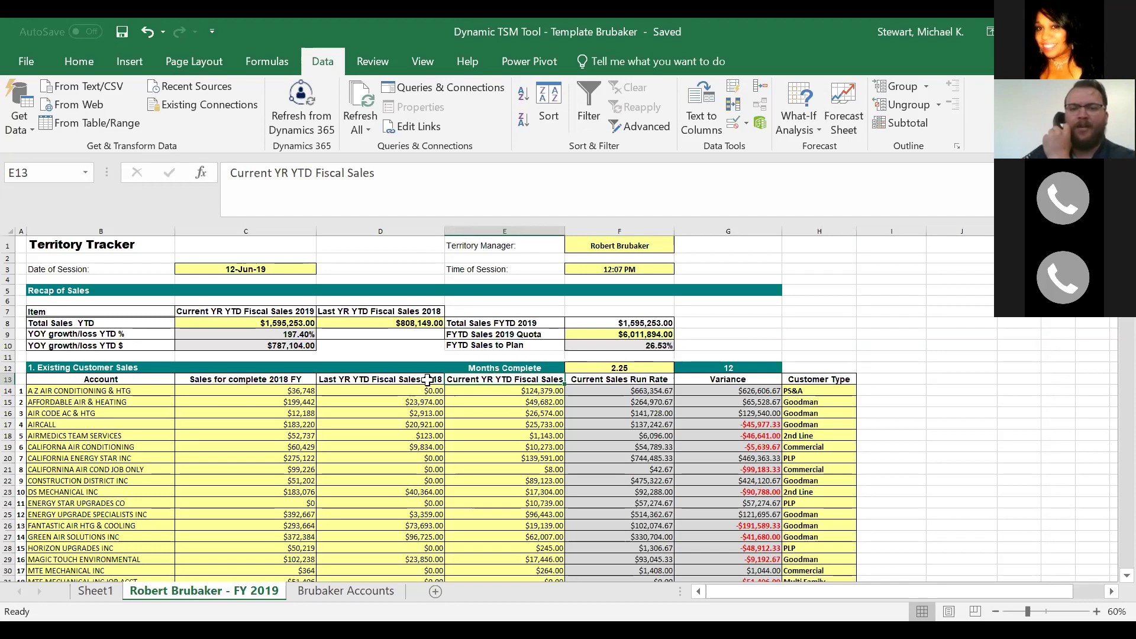
{"action": "left_click", "coordinate": [401, 382]}
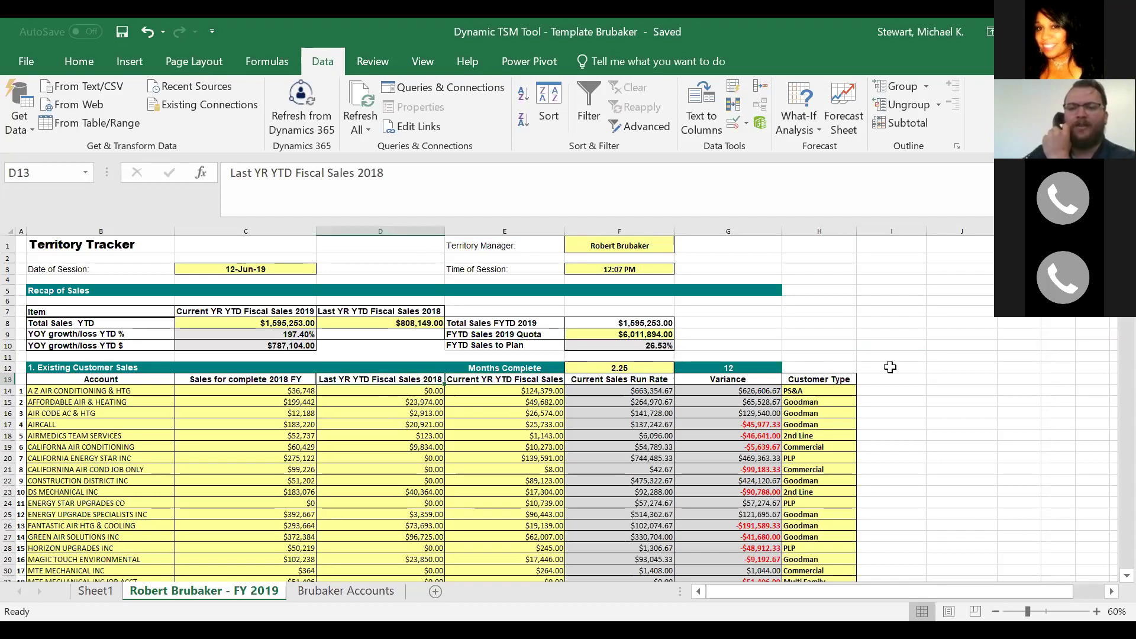
{"action": "scroll", "coordinate": [890, 367], "scroll_direction": "down", "scroll_amount": 2}
{"action": "scroll", "coordinate": [890, 367], "scroll_direction": "down", "scroll_amount": 13}
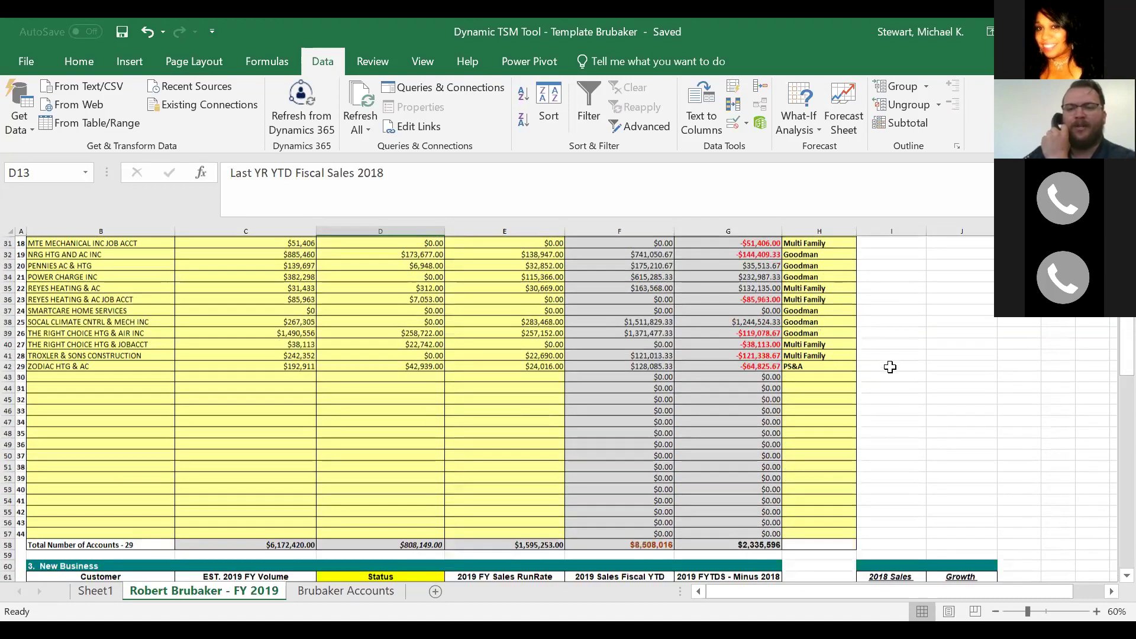
{"action": "left_click", "coordinate": [888, 421]}
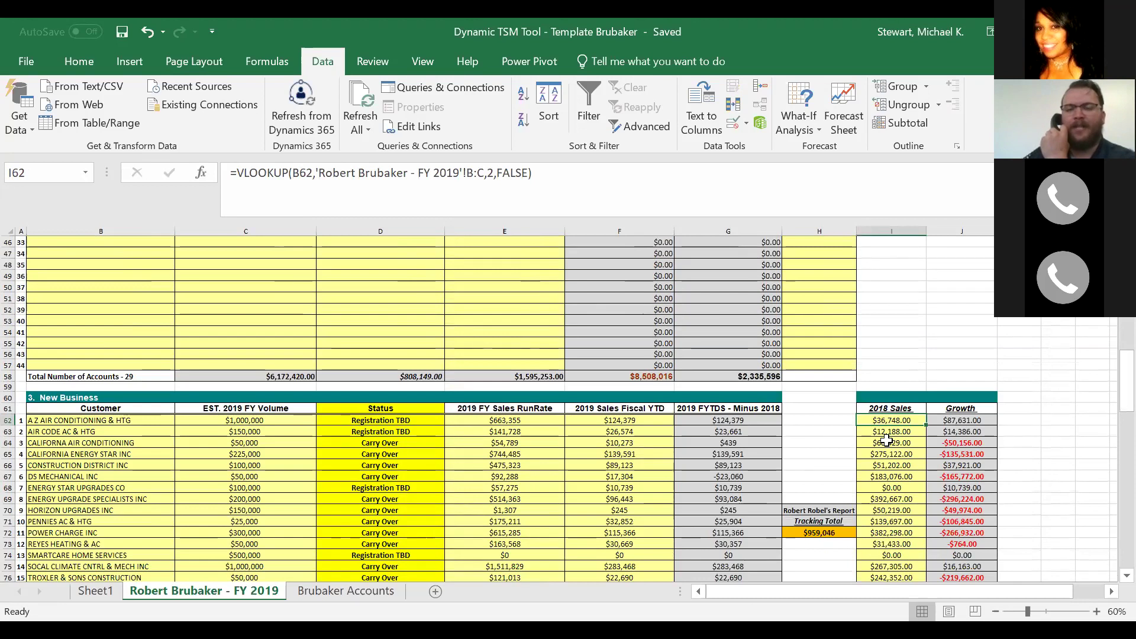
{"action": "left_click", "coordinate": [918, 352]}
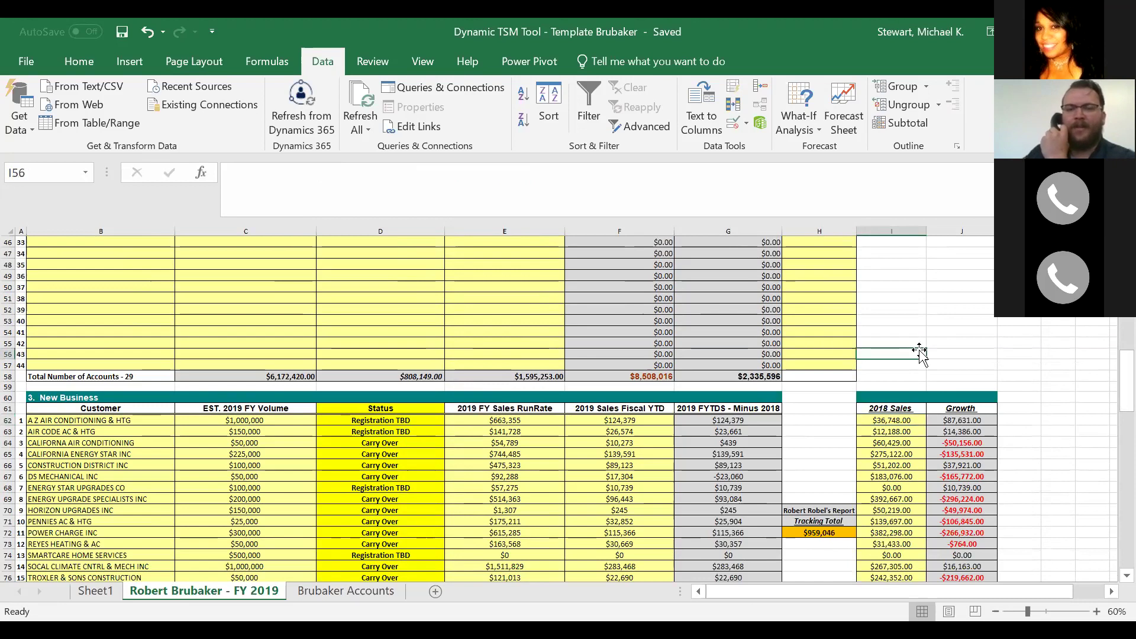
{"action": "scroll", "coordinate": [919, 353], "scroll_direction": "up", "scroll_amount": 11}
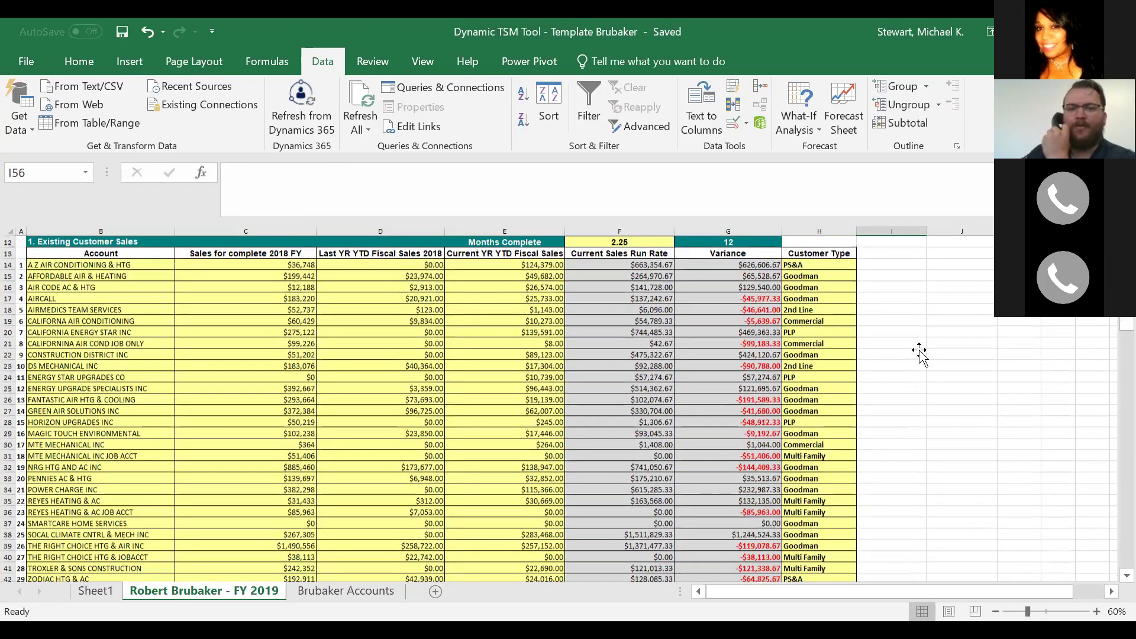
{"action": "scroll", "coordinate": [919, 353], "scroll_direction": "up", "scroll_amount": 2}
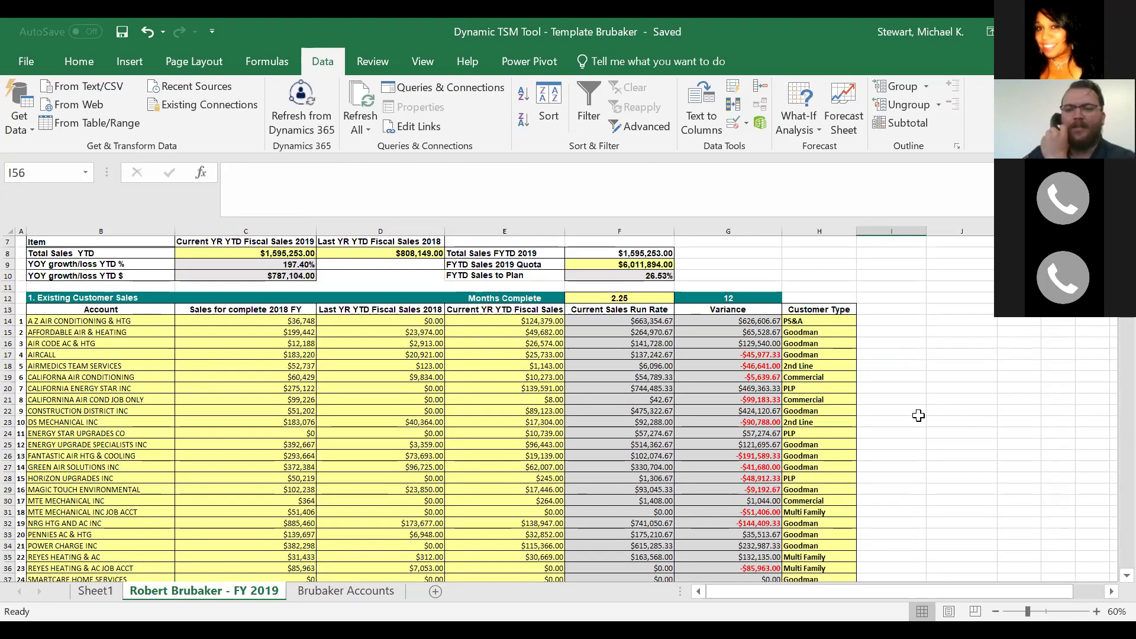
Examine the VLOOKUP formulas for last year's YTD fiscal sales in D14 and D15 and the accounts sheet they reference.
{"action": "left_click", "coordinate": [392, 320]}
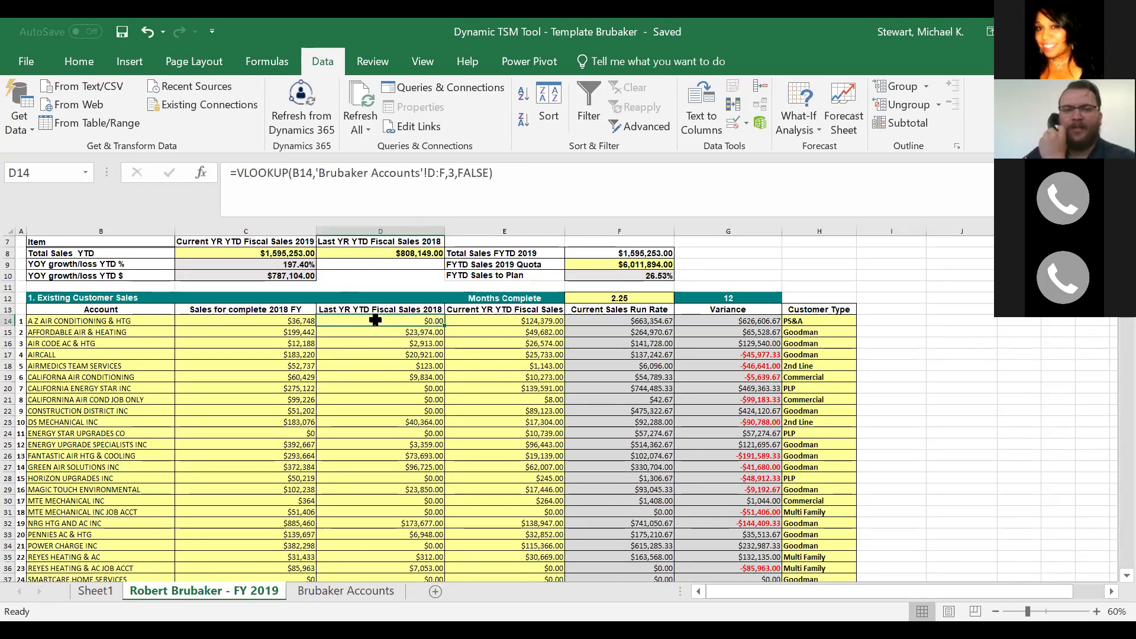
{"action": "left_click", "coordinate": [310, 176]}
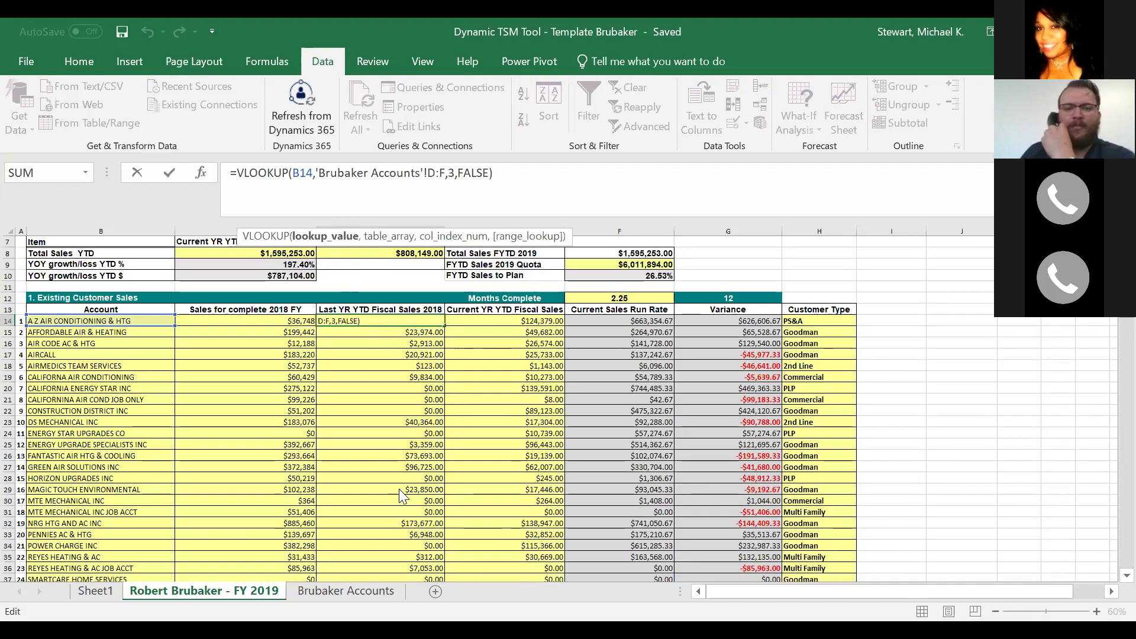
{"action": "left_click", "coordinate": [358, 592]}
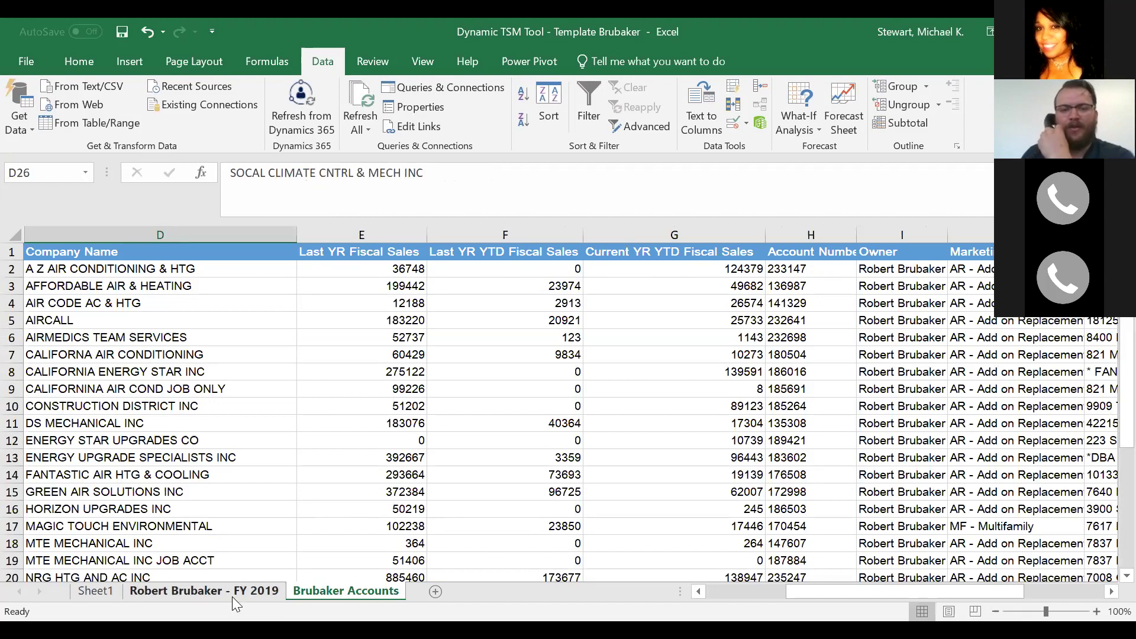
{"action": "left_click", "coordinate": [215, 590]}
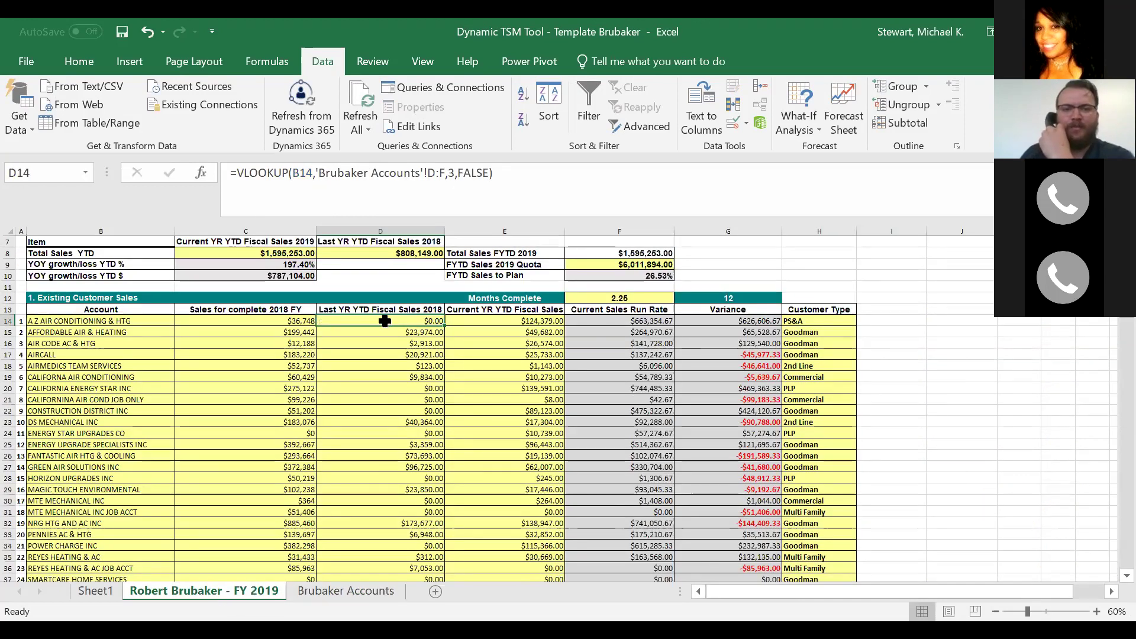
{"action": "key", "text": "Down"}
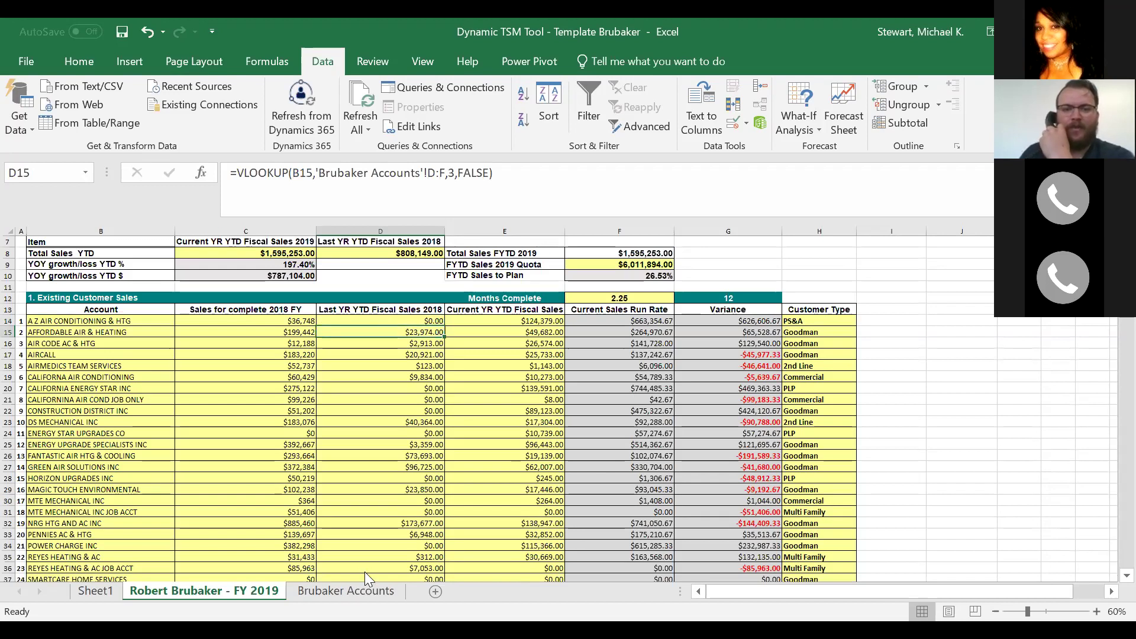
Examine the accounts data sheet, including the last-year, last-year YTD and current-year YTD fiscal sales in columns E to G.
{"action": "left_click", "coordinate": [348, 590]}
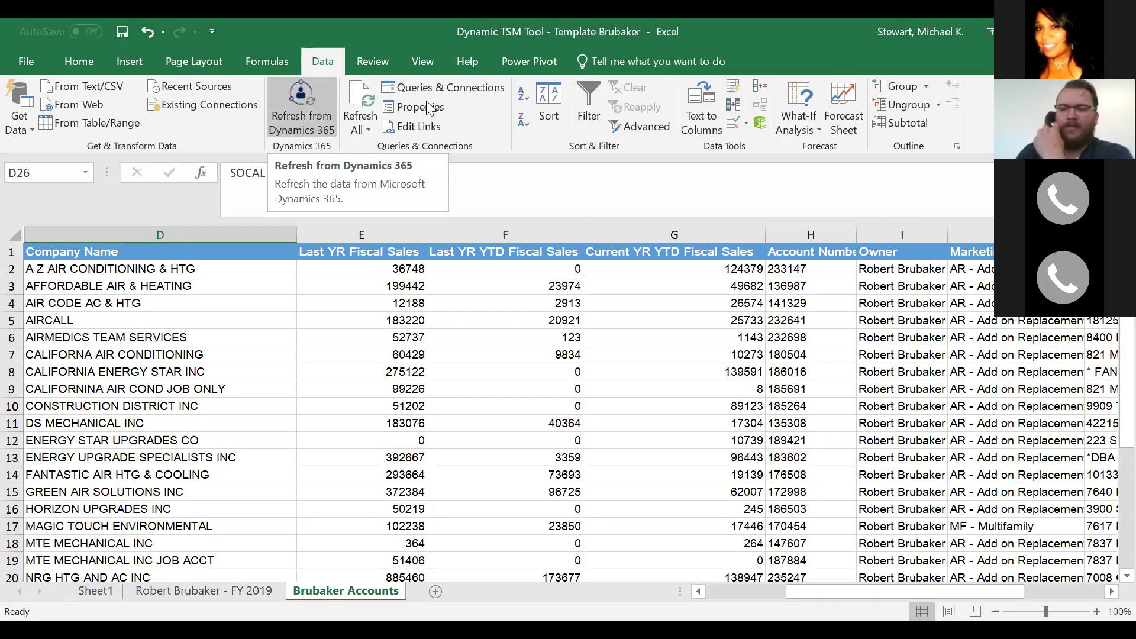
{"action": "left_click_drag", "start_coordinate": [1025, 588], "coordinate": [1046, 591]}
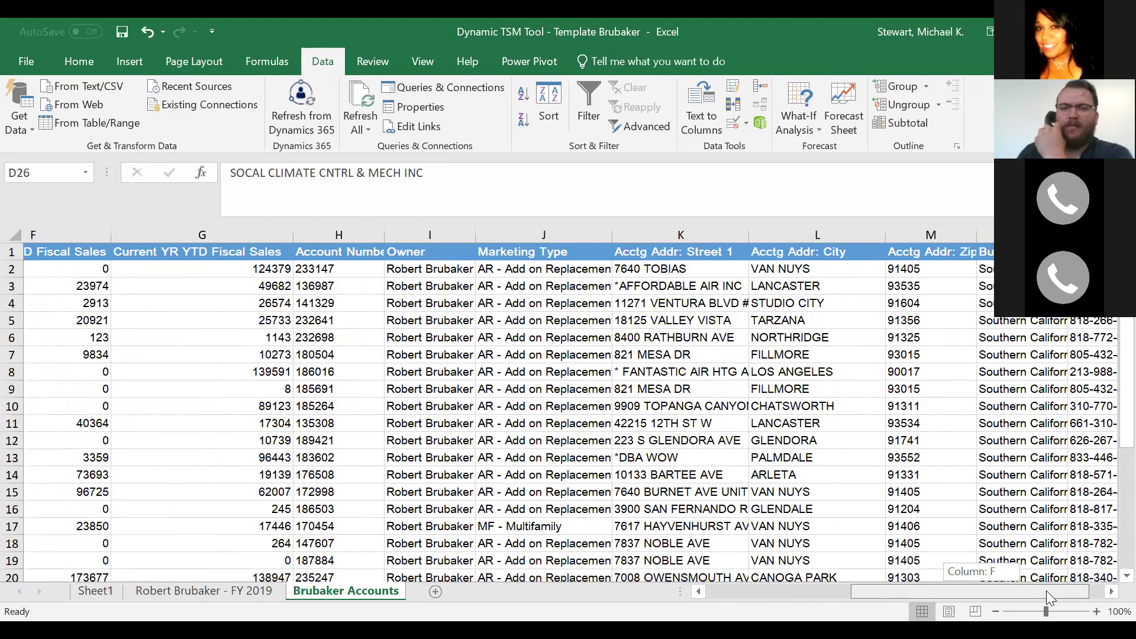
{"action": "left_click_drag", "start_coordinate": [1046, 590], "coordinate": [923, 590]}
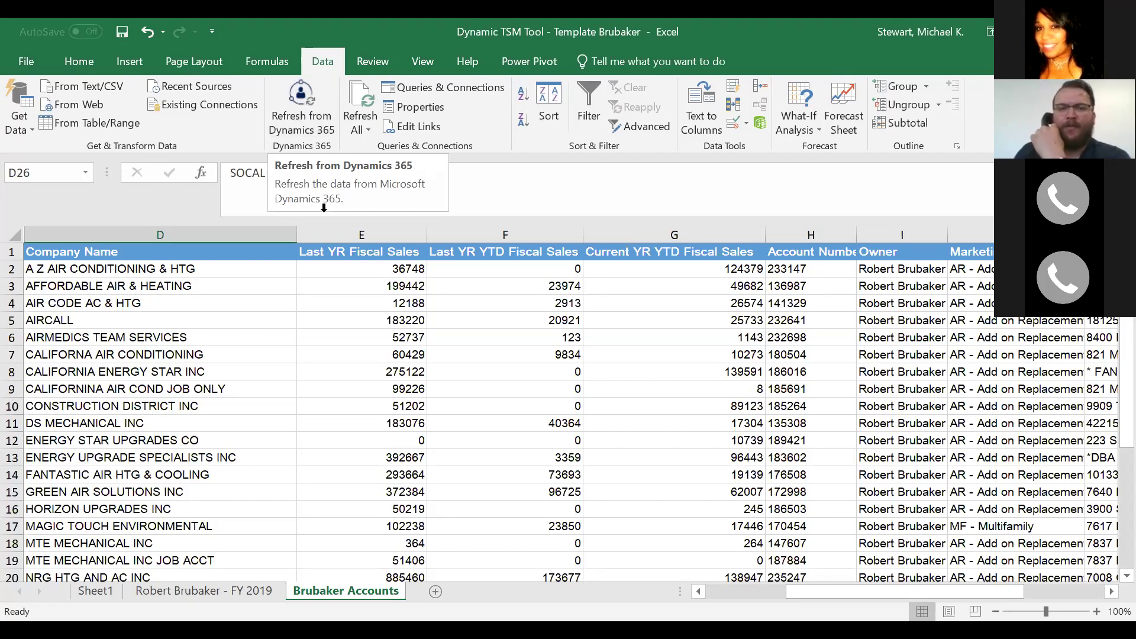
{"action": "left_click", "coordinate": [393, 238]}
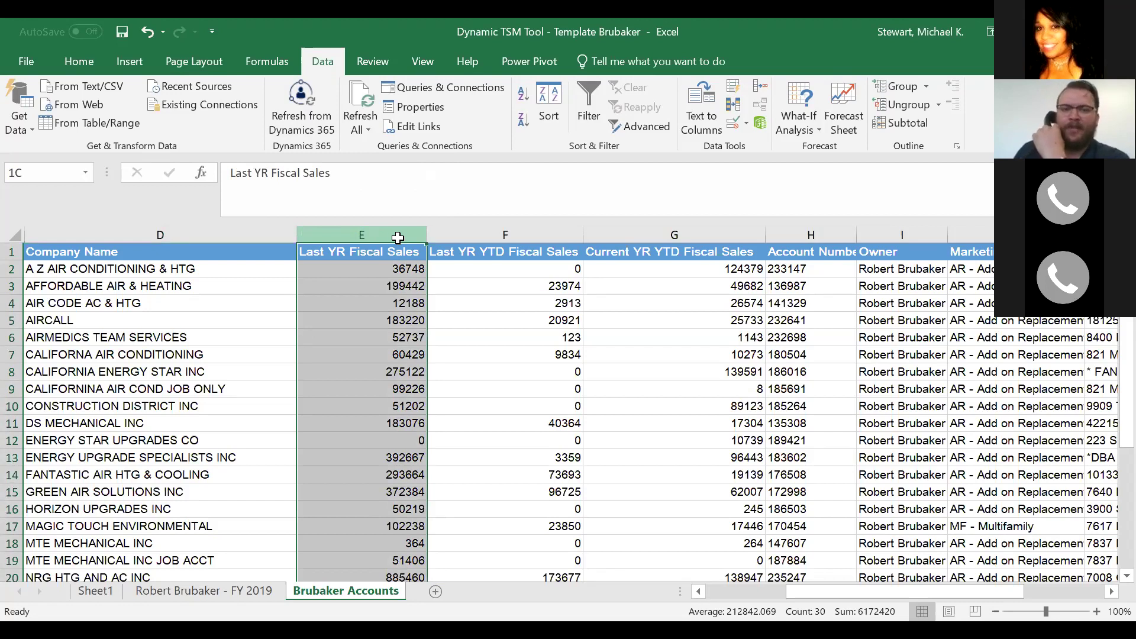
{"action": "left_click_drag", "start_coordinate": [398, 238], "coordinate": [681, 344]}
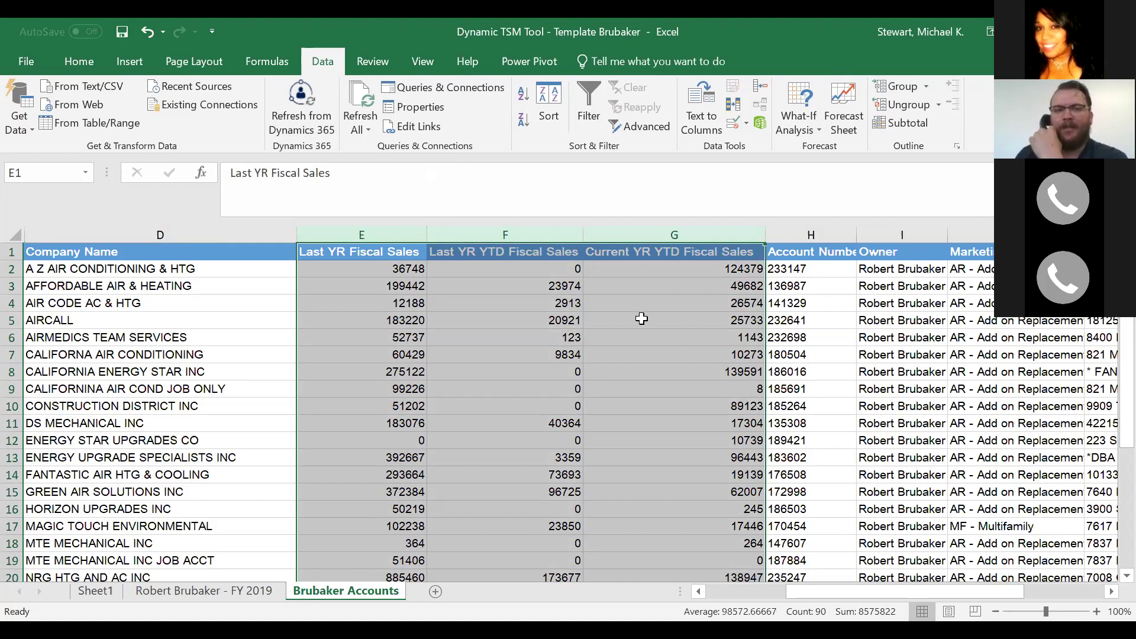
{"action": "left_click", "coordinate": [361, 272]}
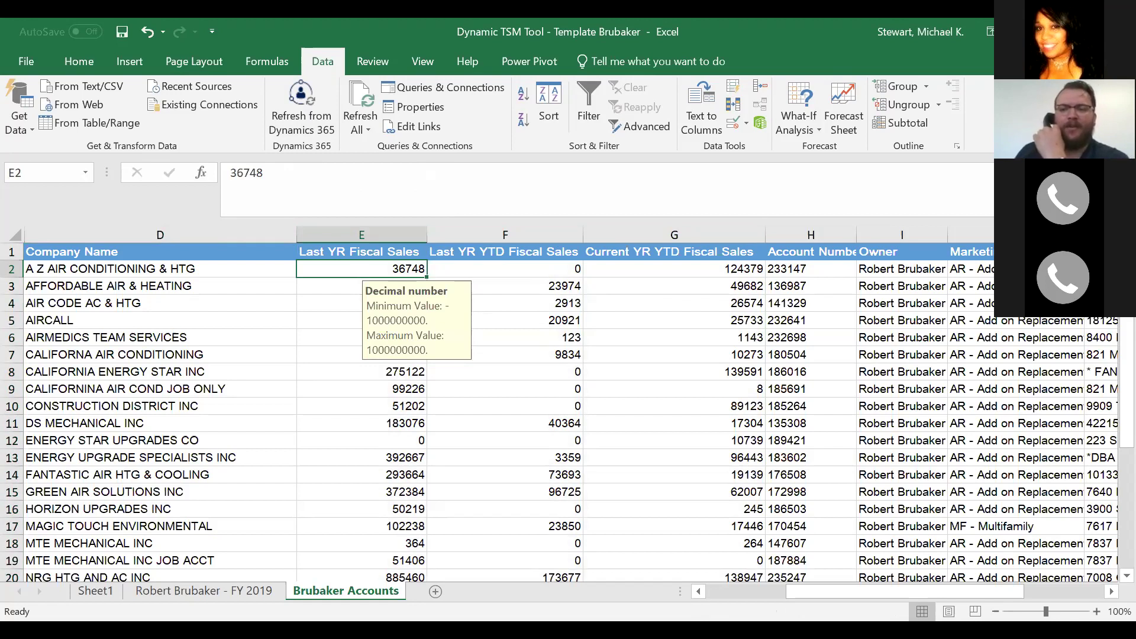
{"action": "left_click", "coordinate": [509, 372]}
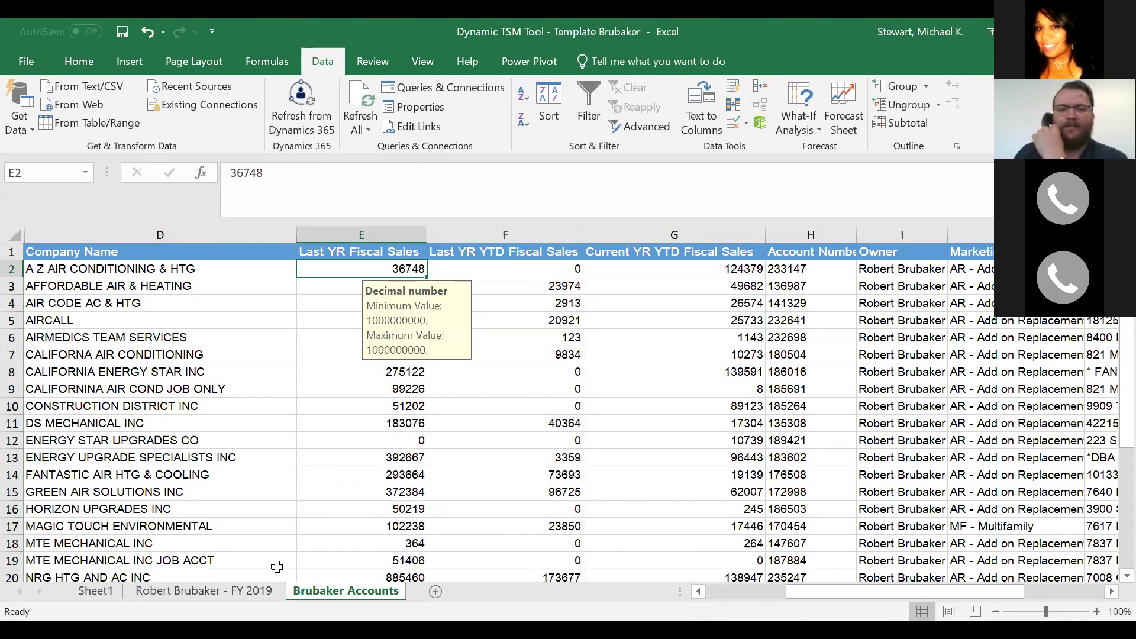
{"action": "left_click", "coordinate": [228, 589]}
{"action": "left_click", "coordinate": [327, 592]}
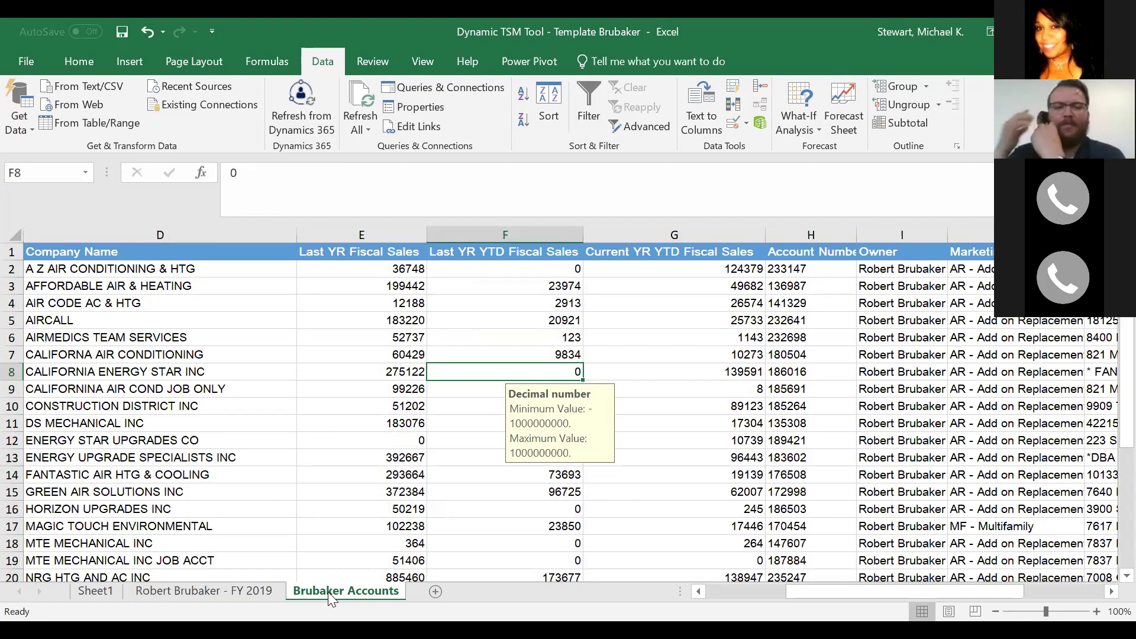
Return to the FY 2019 tracker sheet and examine its sales recap above the existing customer rows.
{"action": "left_click", "coordinate": [236, 591]}
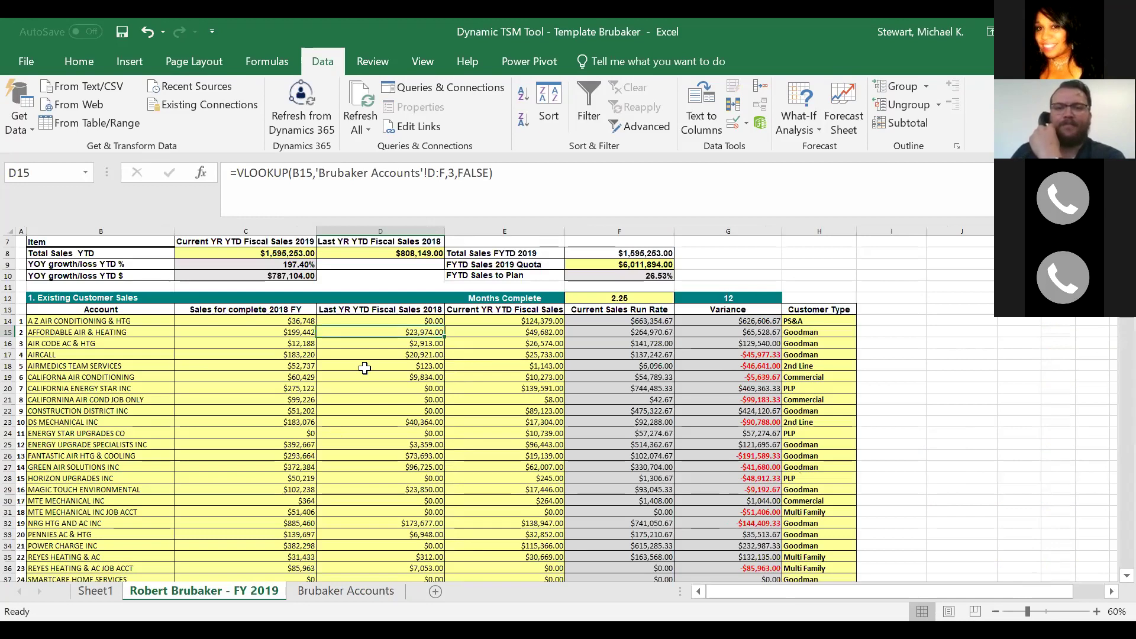
{"action": "scroll", "coordinate": [365, 368], "scroll_direction": "up", "scroll_amount": 1}
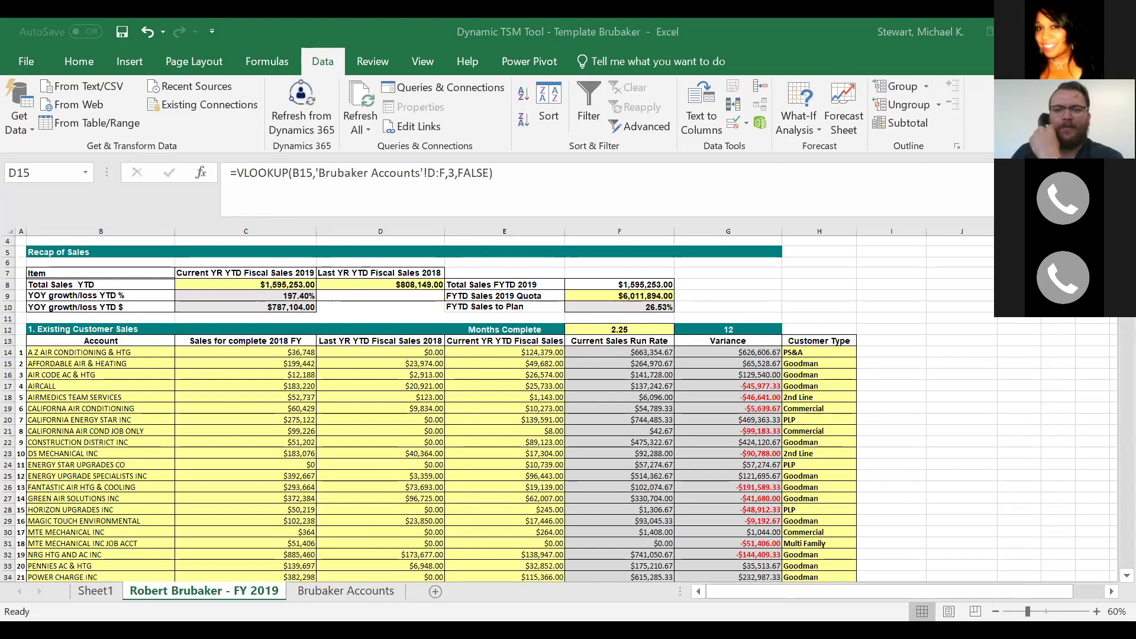
Switch to Outlook, export the open account view to Excel as a dynamic worksheet with its existing columns, and open the exported file.
{"action": "key", "text": "alt+Tab"}
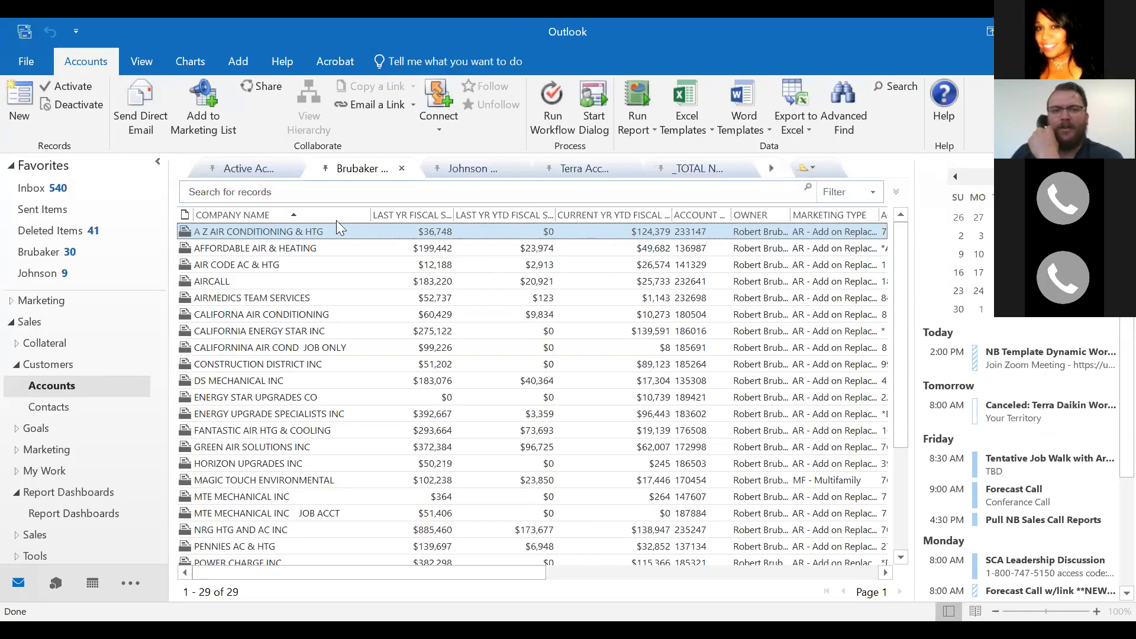
{"action": "left_click", "coordinate": [802, 129]}
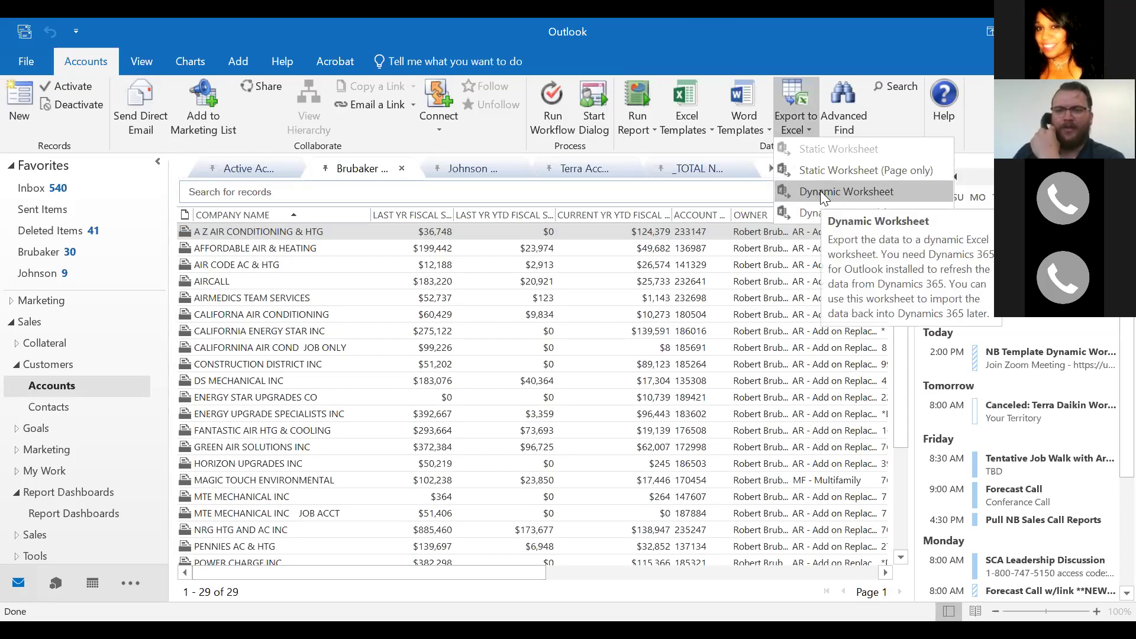
{"action": "left_click", "coordinate": [820, 191]}
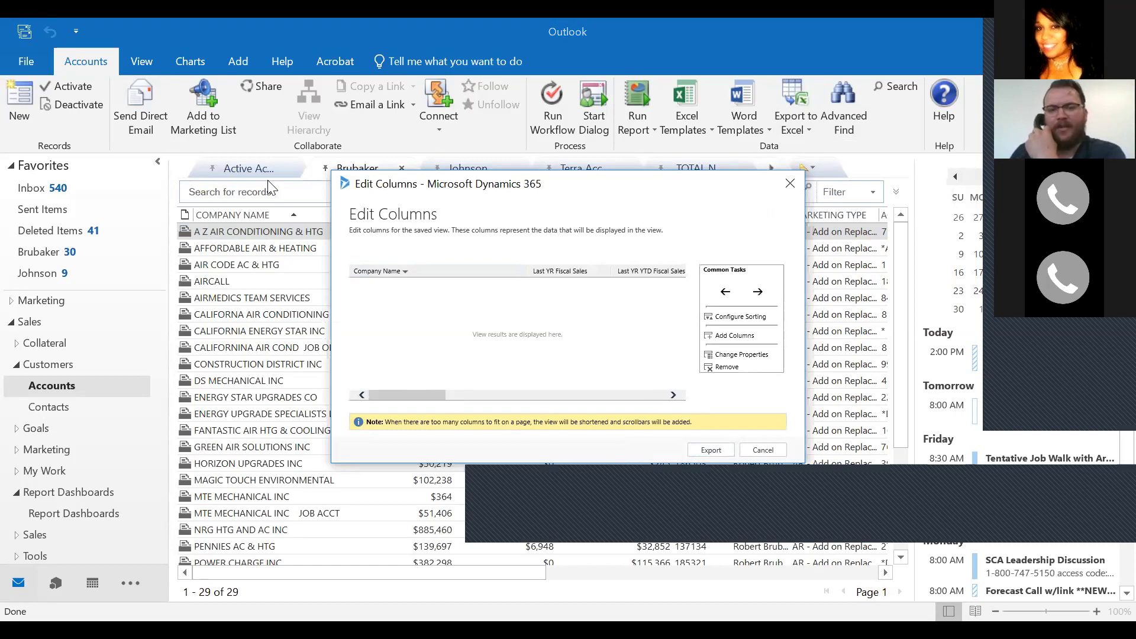
{"action": "left_click", "coordinate": [711, 452]}
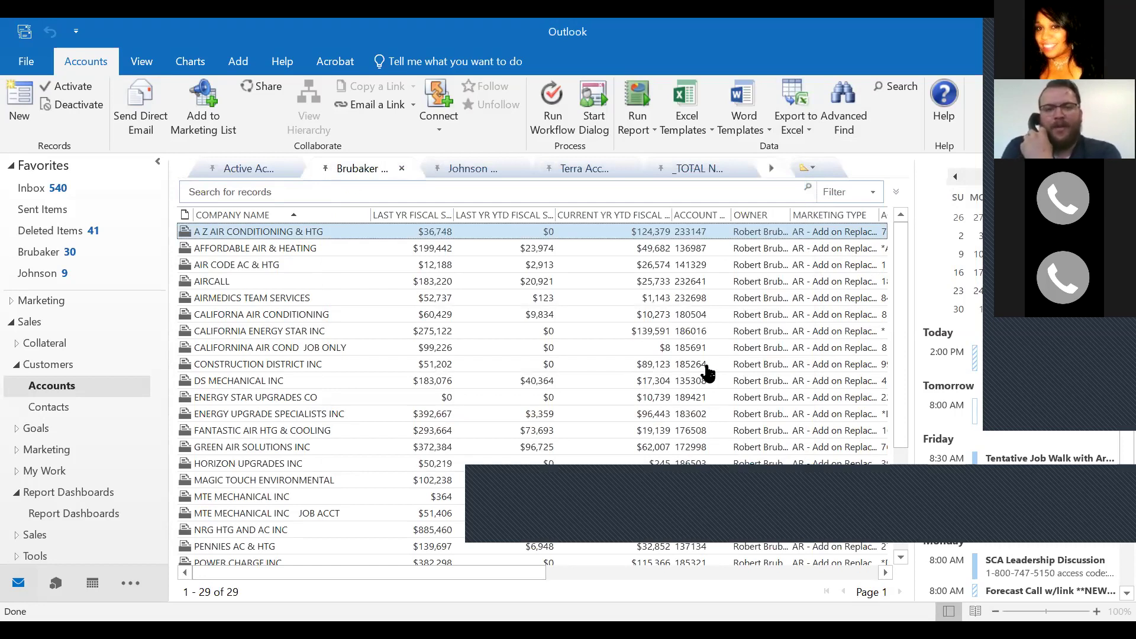
{"action": "left_click", "coordinate": [657, 365]}
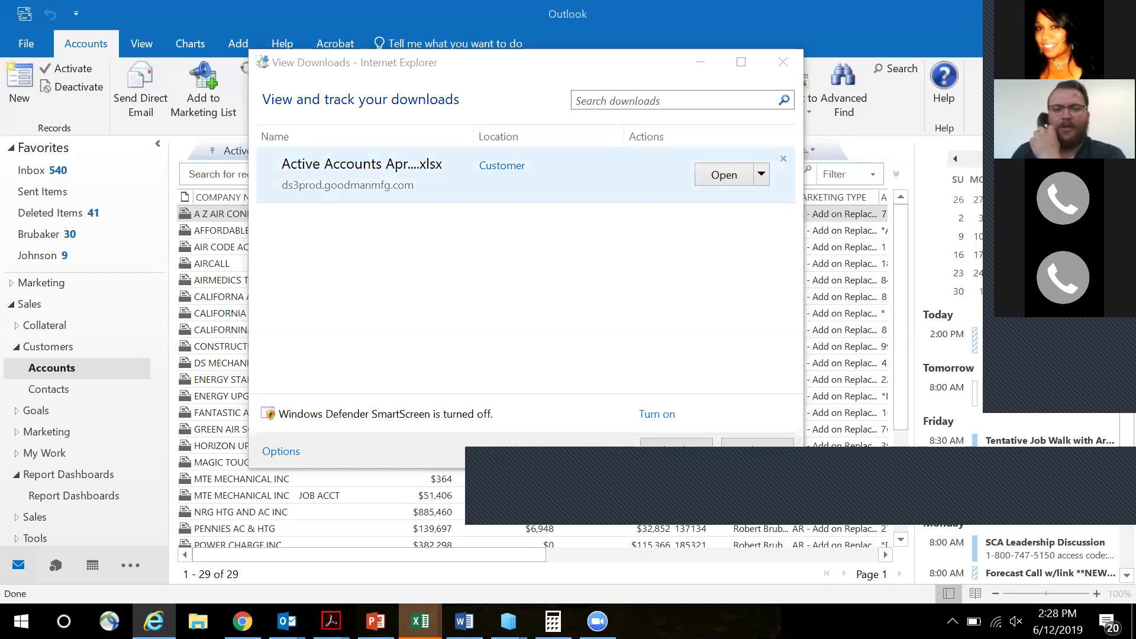
Switch to the exported accounts workbook in Excel, then enable editing and its external data connections.
{"action": "mouse_move", "coordinate": [421, 622]}
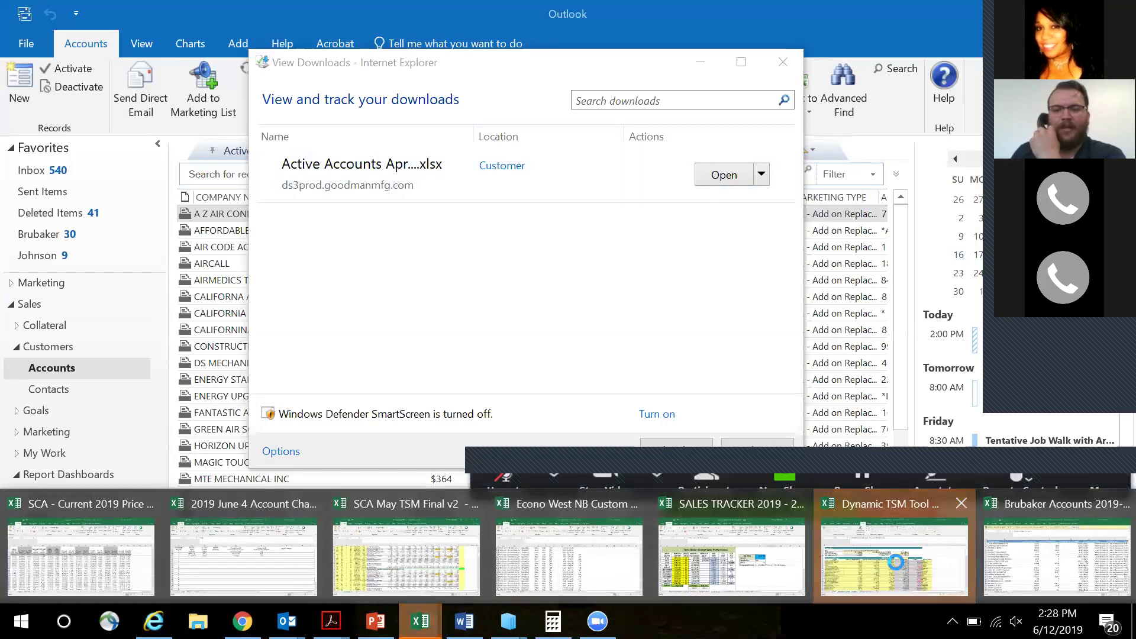
{"action": "left_click", "coordinate": [899, 568]}
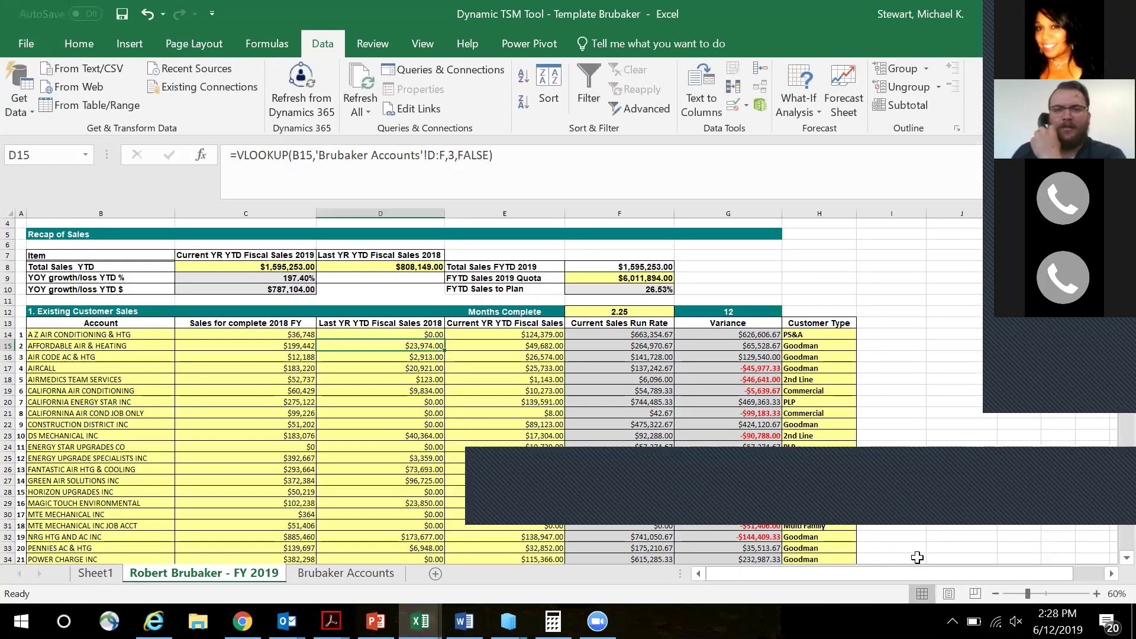
{"action": "mouse_move", "coordinate": [420, 622]}
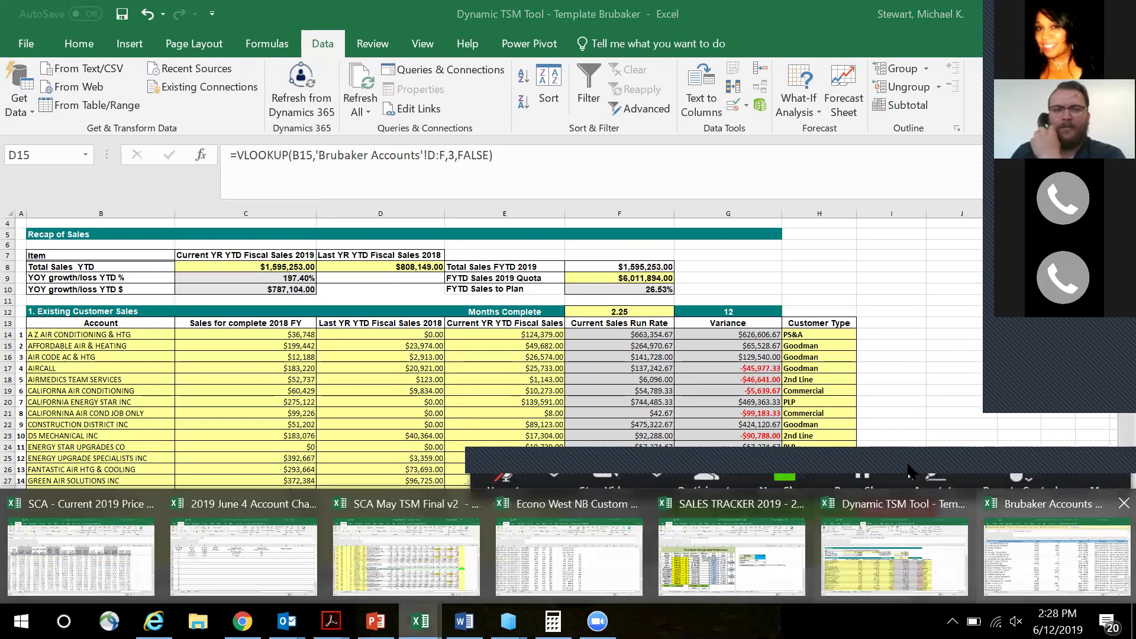
{"action": "left_click", "coordinate": [1015, 555]}
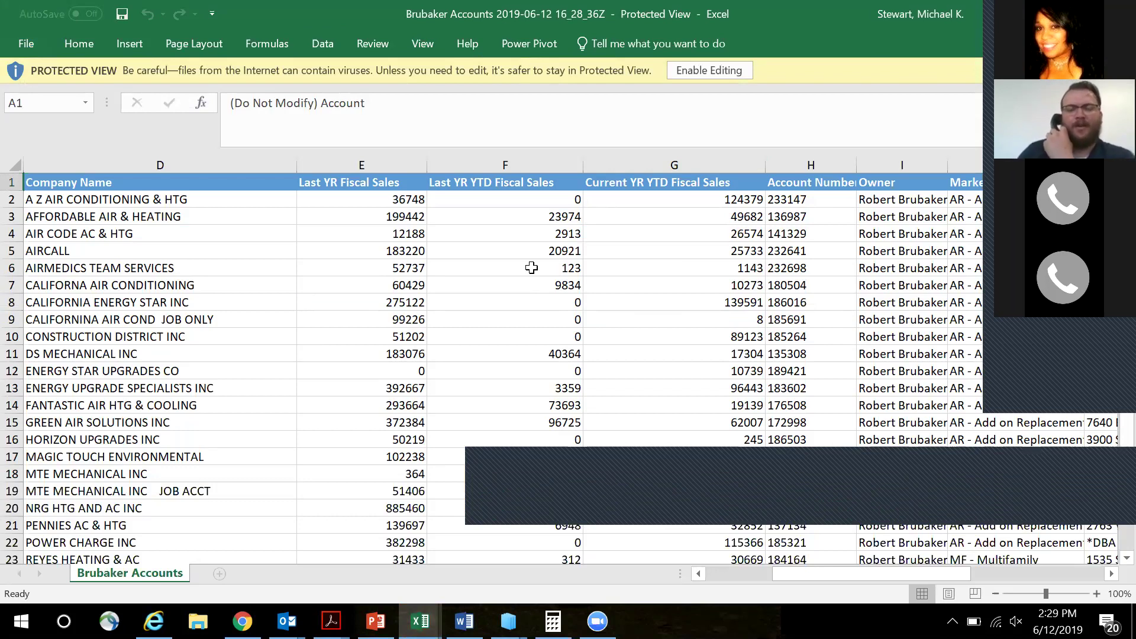
{"action": "left_click", "coordinate": [697, 68]}
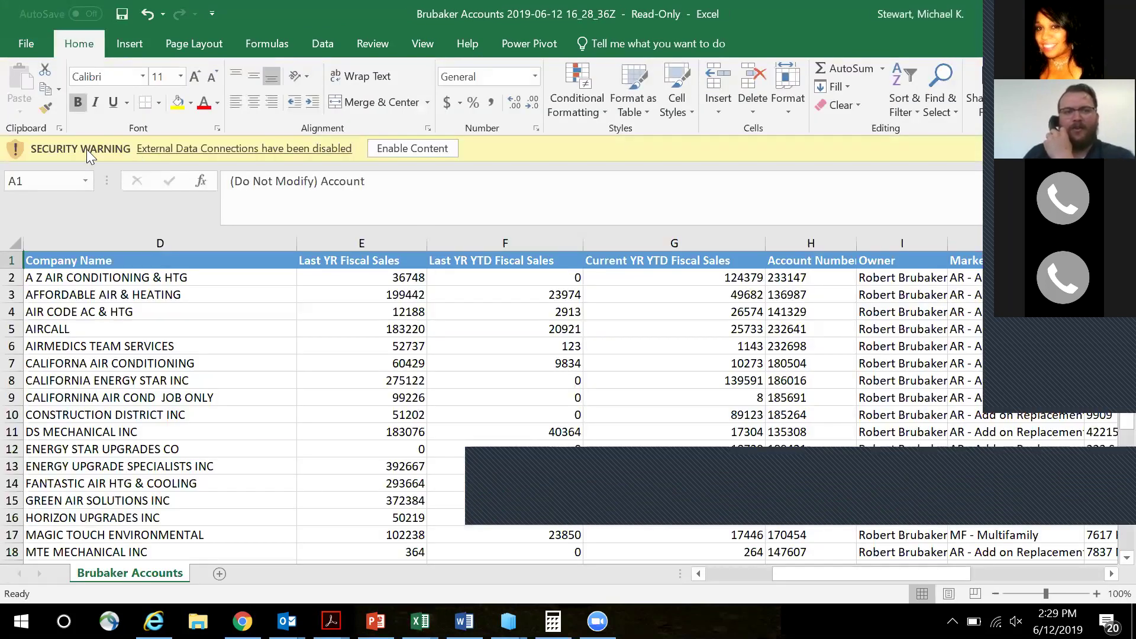
{"action": "left_click", "coordinate": [403, 148]}
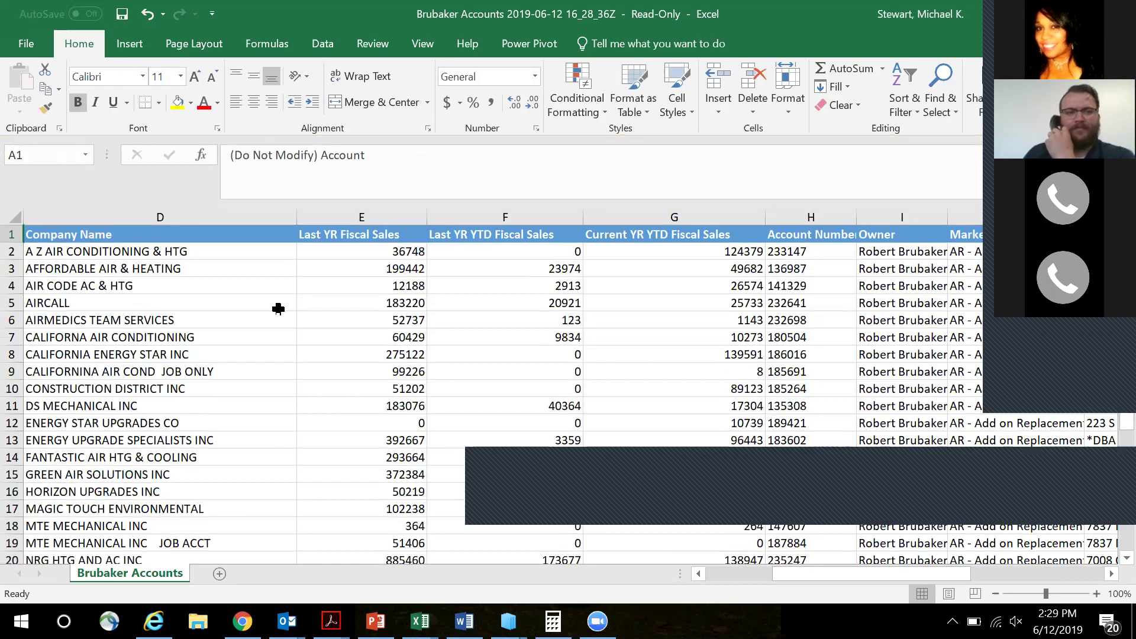
Try to unhide the hidden columns before Company Name in the exported accounts sheet.
{"action": "left_click", "coordinate": [53, 213]}
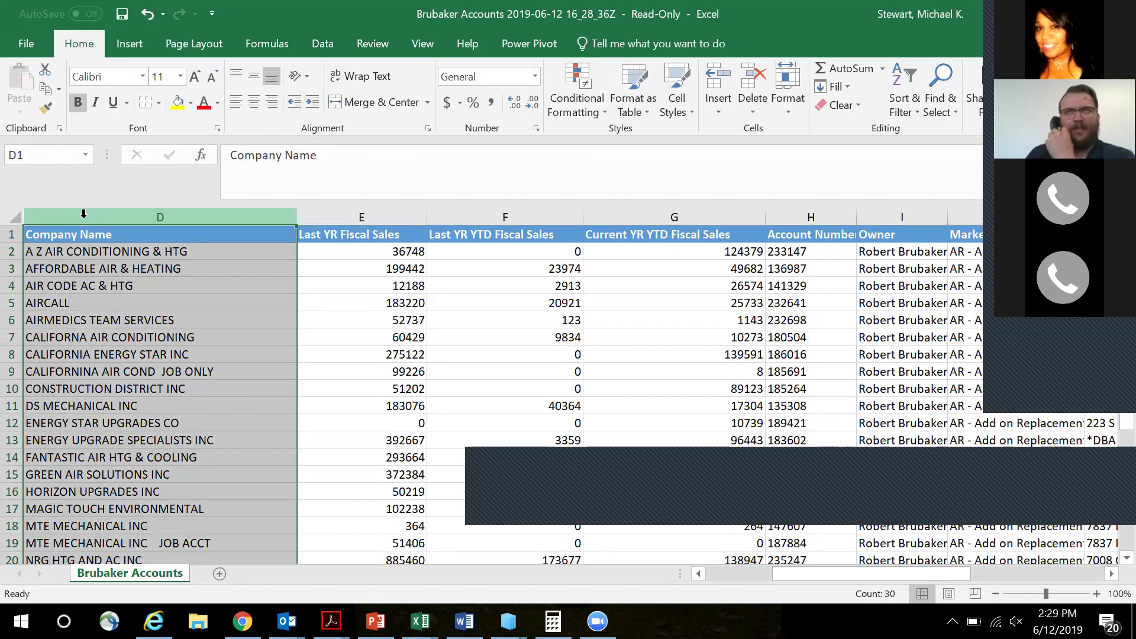
{"action": "right_click", "coordinate": [29, 218]}
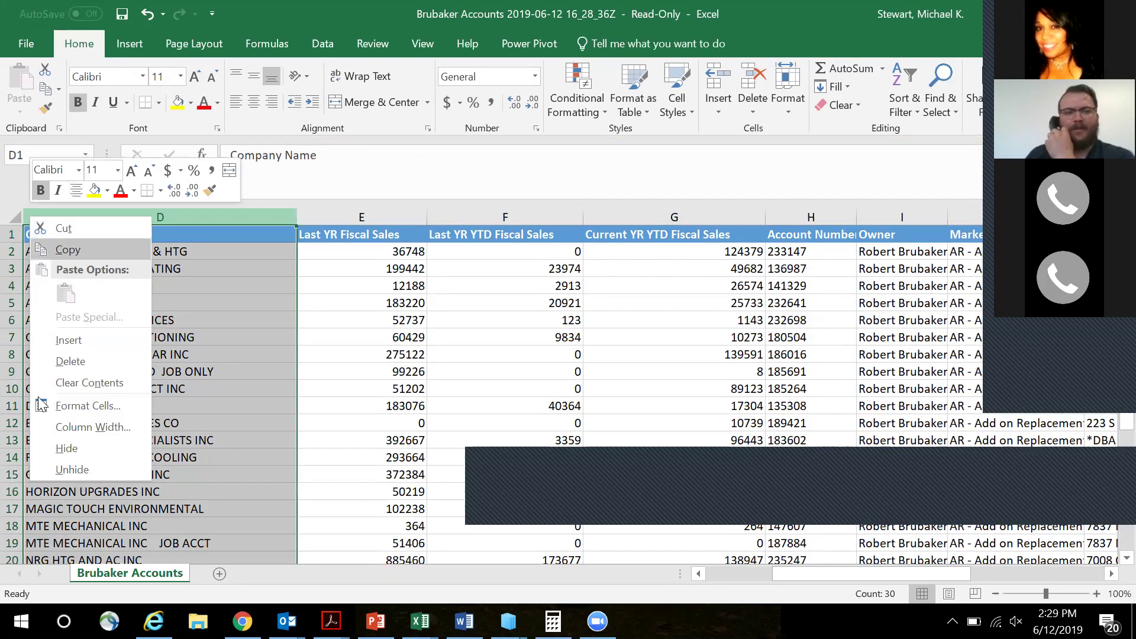
{"action": "left_click", "coordinate": [73, 469]}
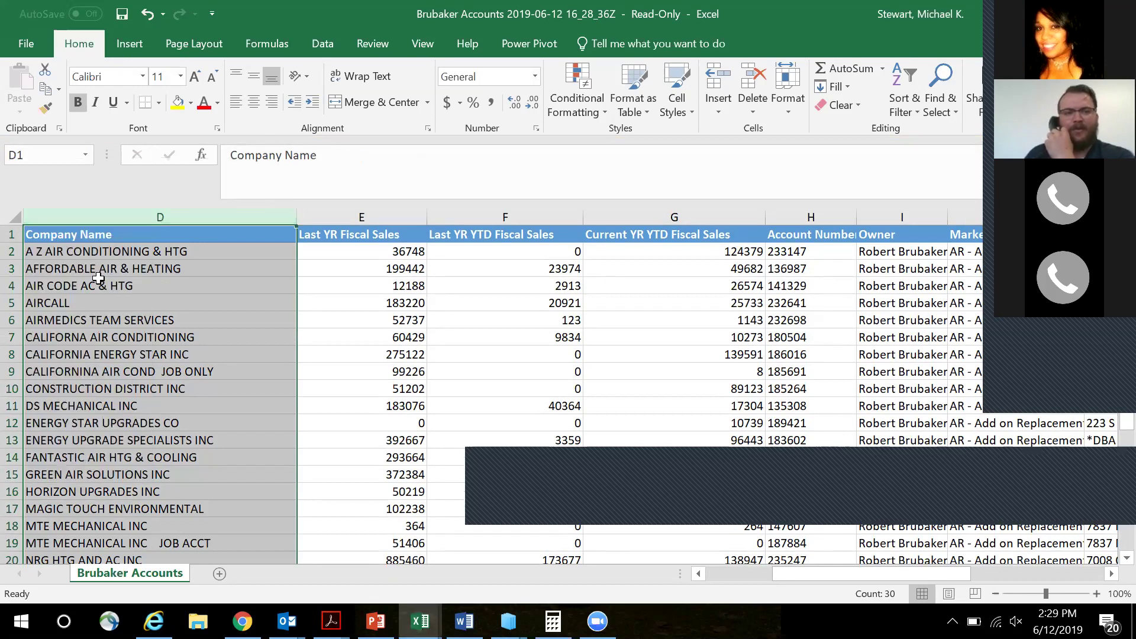
{"action": "scroll", "coordinate": [551, 472], "scroll_direction": "left", "scroll_amount": 1}
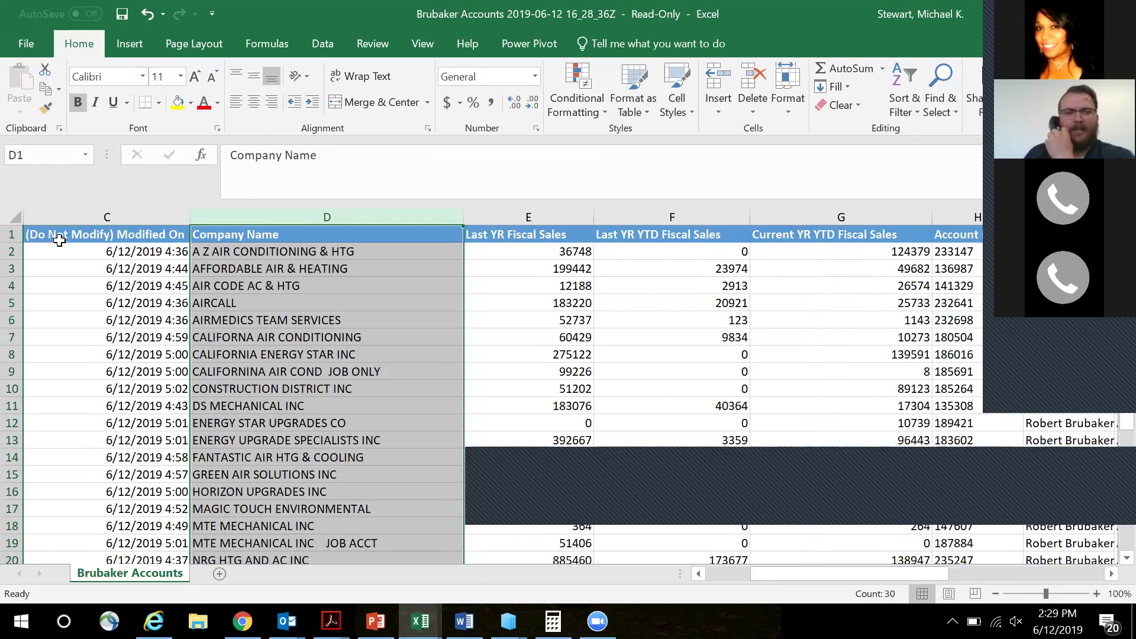
{"action": "right_click", "coordinate": [83, 219]}
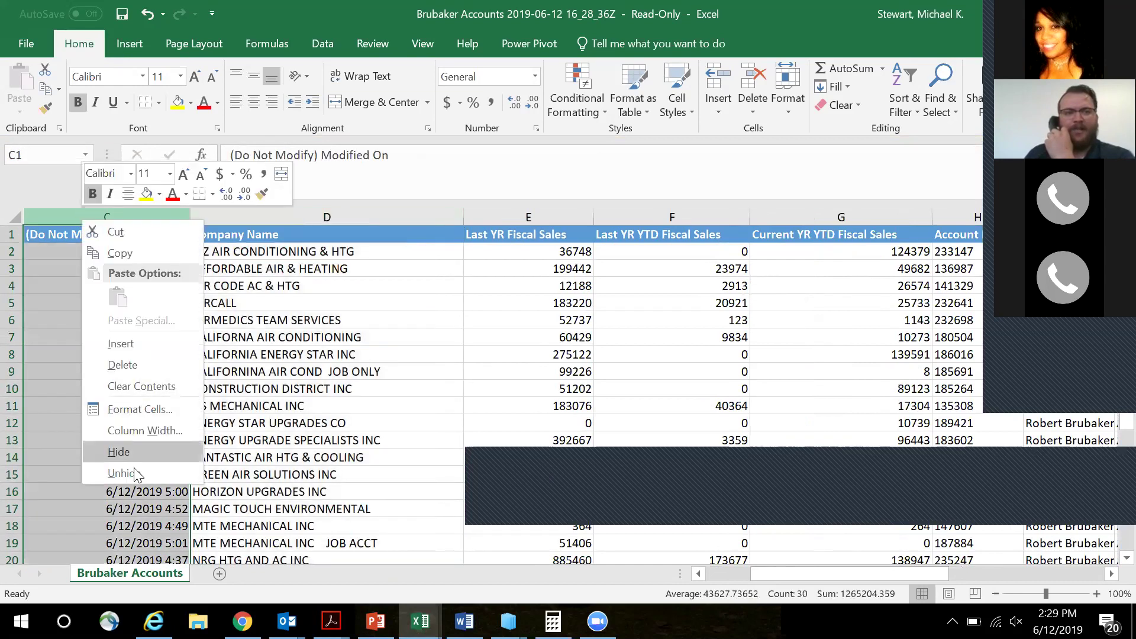
{"action": "left_click", "coordinate": [138, 473]}
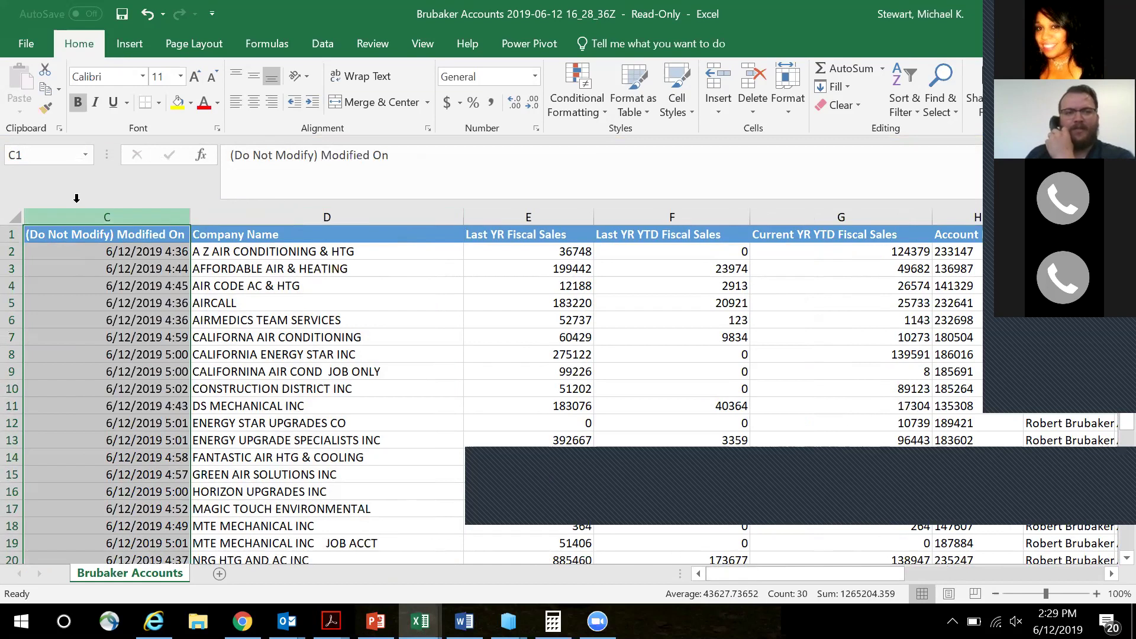
{"action": "right_click", "coordinate": [66, 219]}
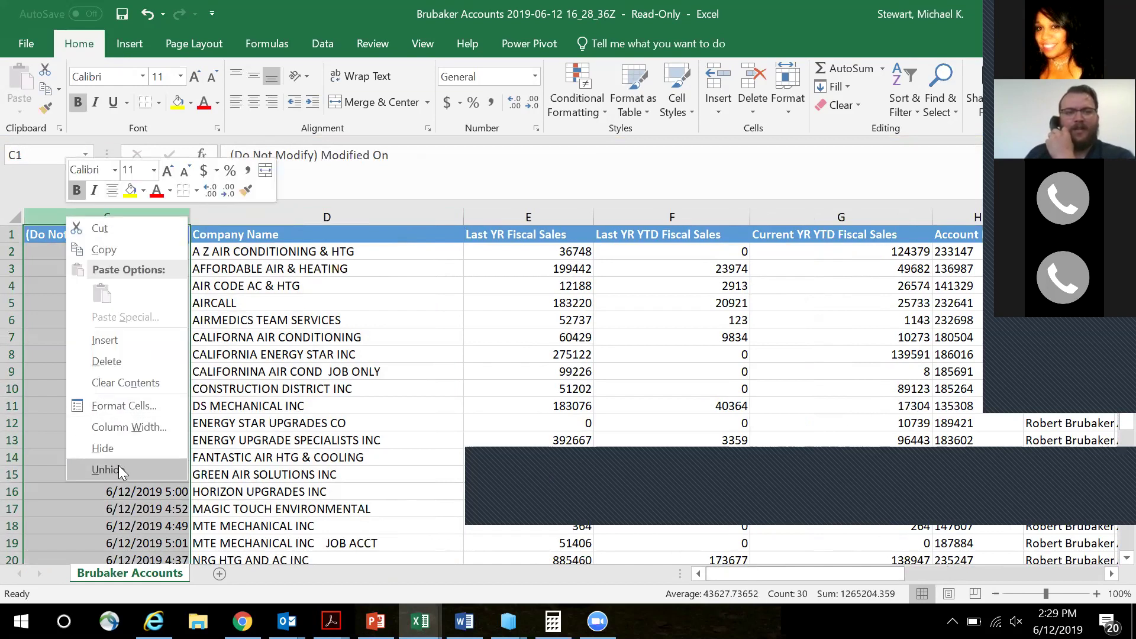
{"action": "left_click", "coordinate": [121, 470]}
{"action": "left_click", "coordinate": [729, 574]}
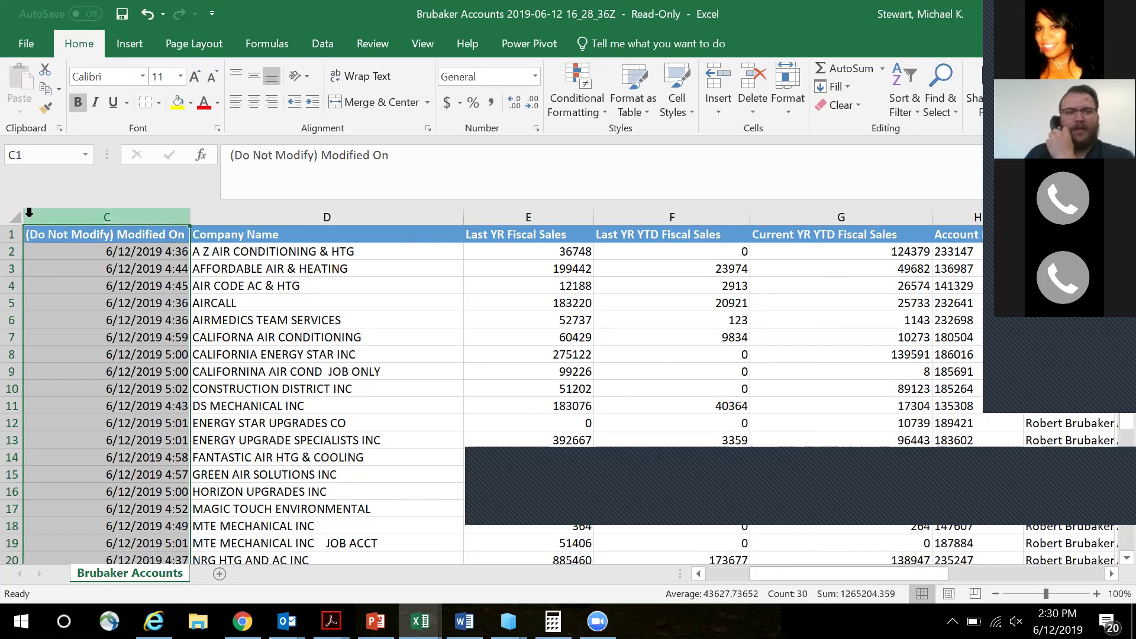
Hide the (Do Not Modify) Modified On column C again in the exported accounts sheet.
{"action": "right_click", "coordinate": [129, 212]}
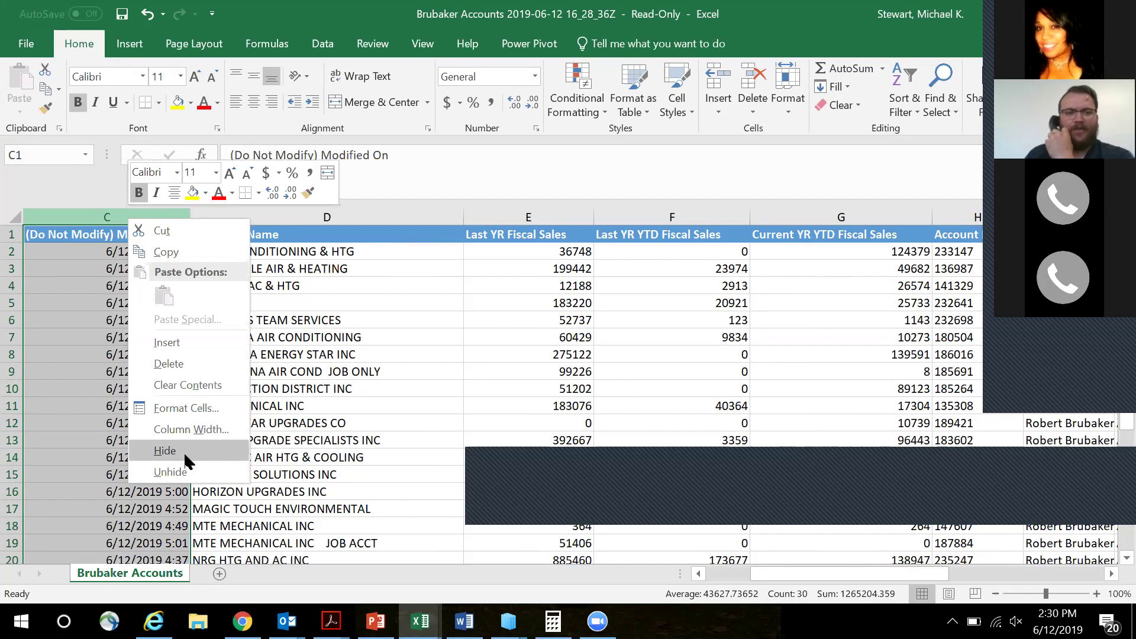
{"action": "left_click", "coordinate": [184, 452]}
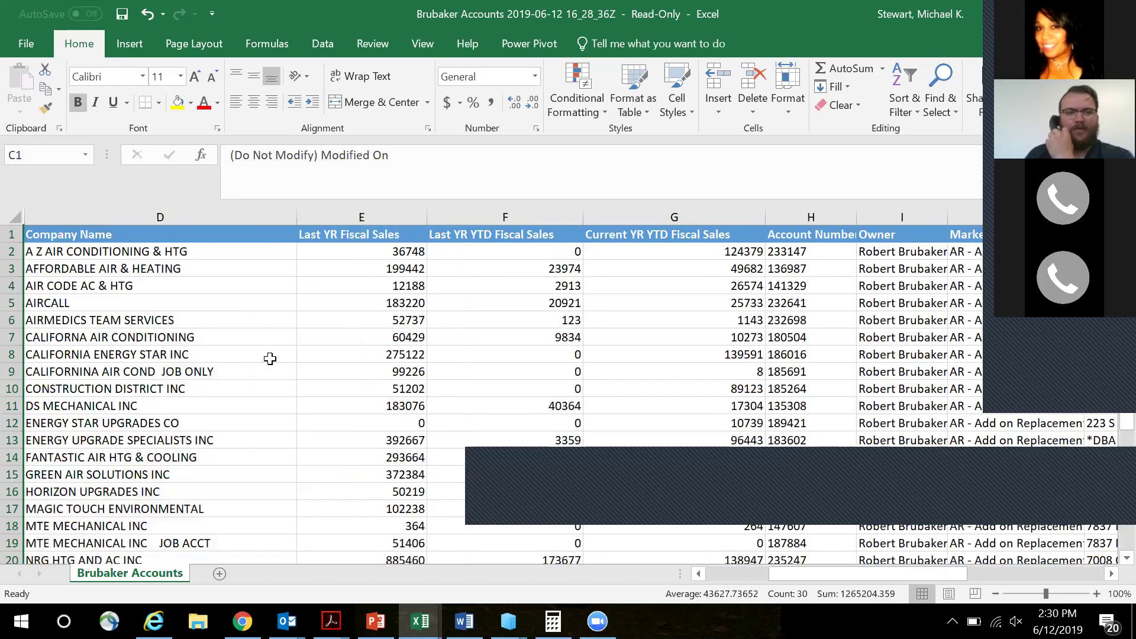
{"action": "left_click", "coordinate": [199, 290]}
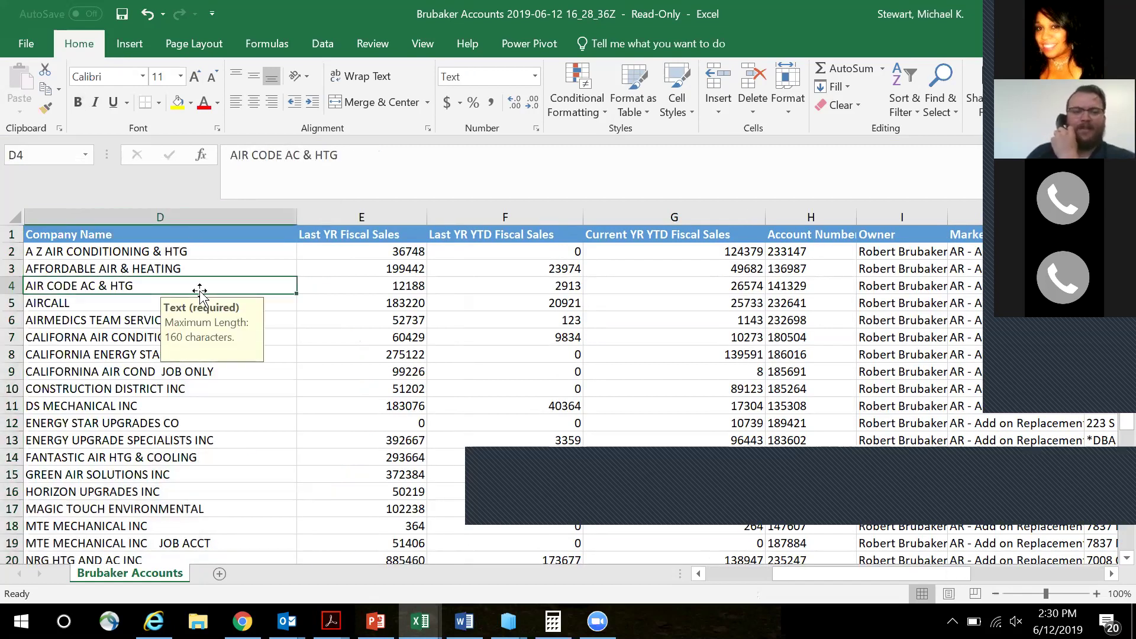
Add a blank worksheet to the exported accounts workbook.
{"action": "left_click", "coordinate": [220, 574]}
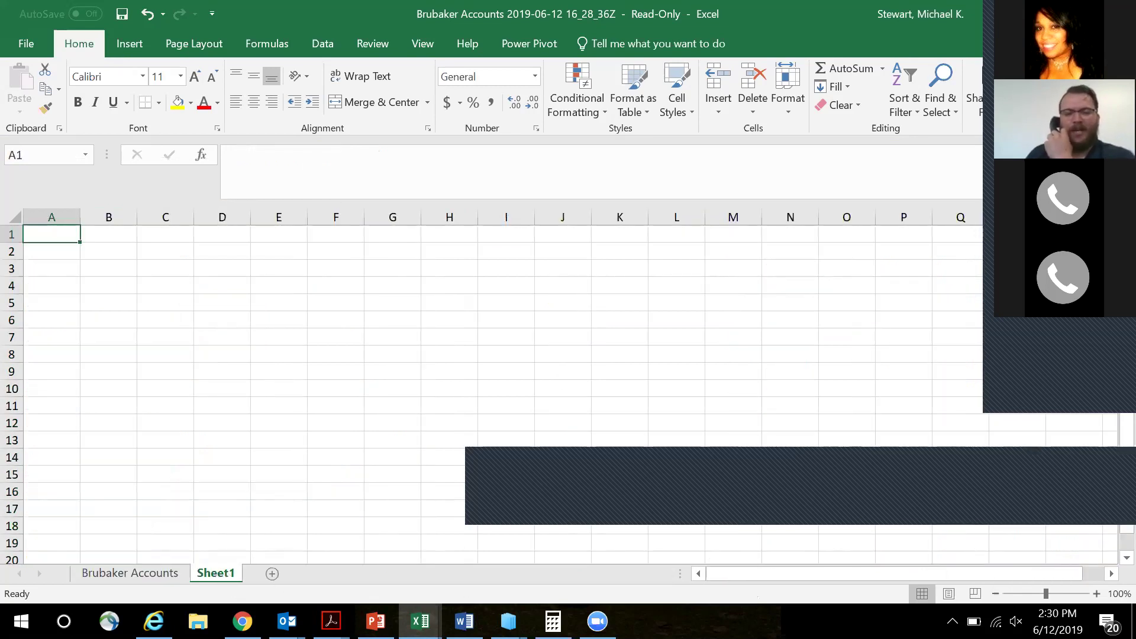
{"action": "mouse_move", "coordinate": [420, 621]}
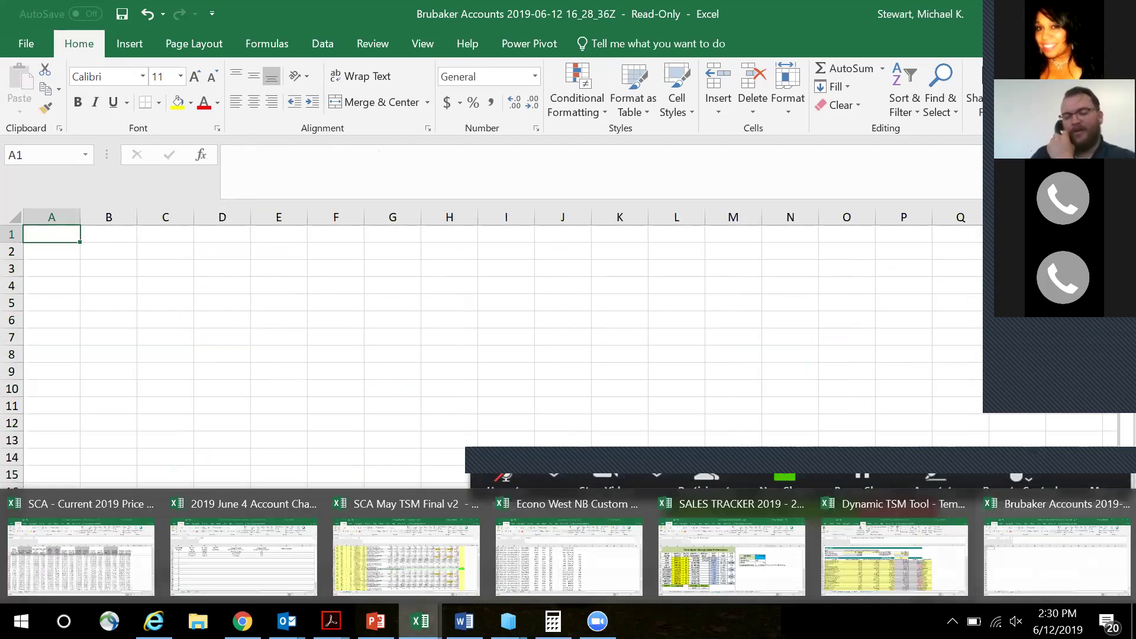
{"action": "left_click", "coordinate": [931, 553]}
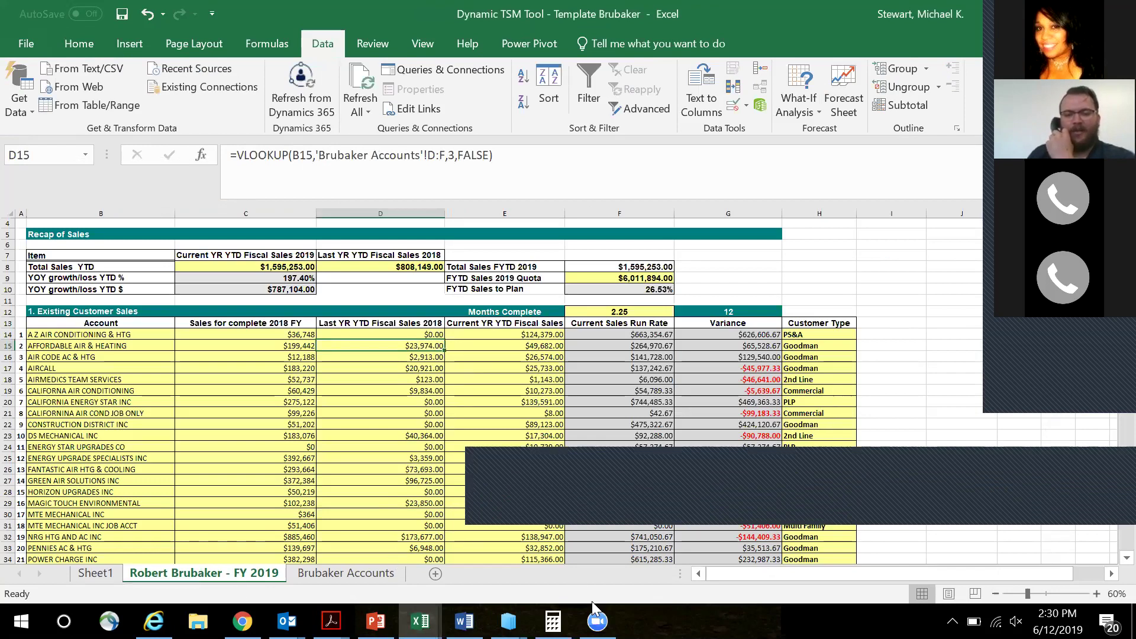
{"action": "mouse_move", "coordinate": [420, 622]}
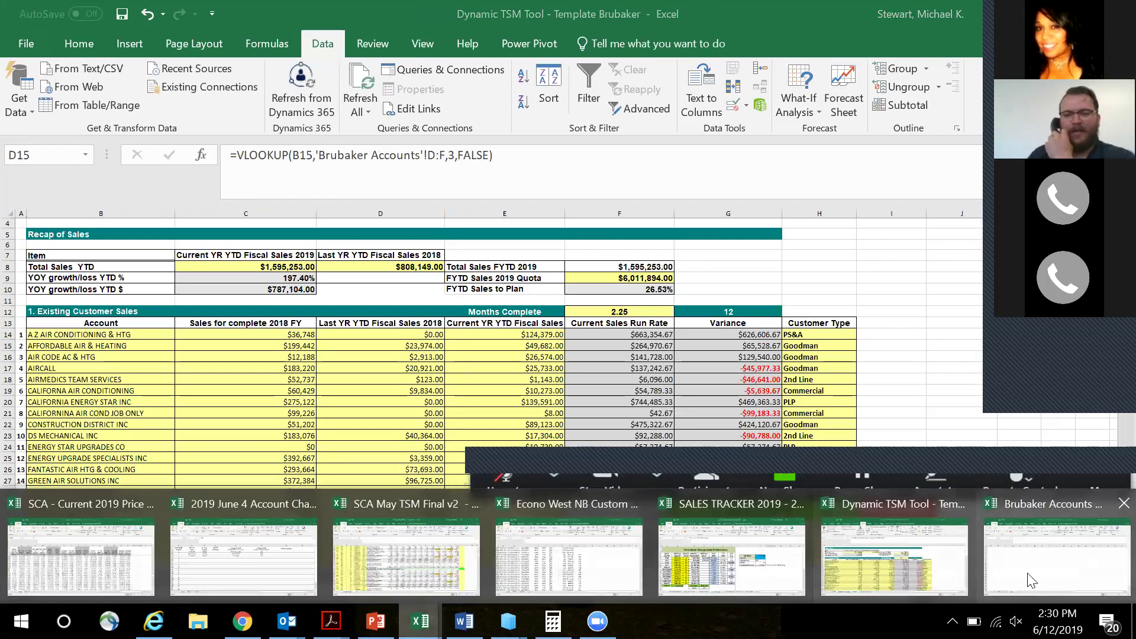
{"action": "left_click", "coordinate": [1056, 542]}
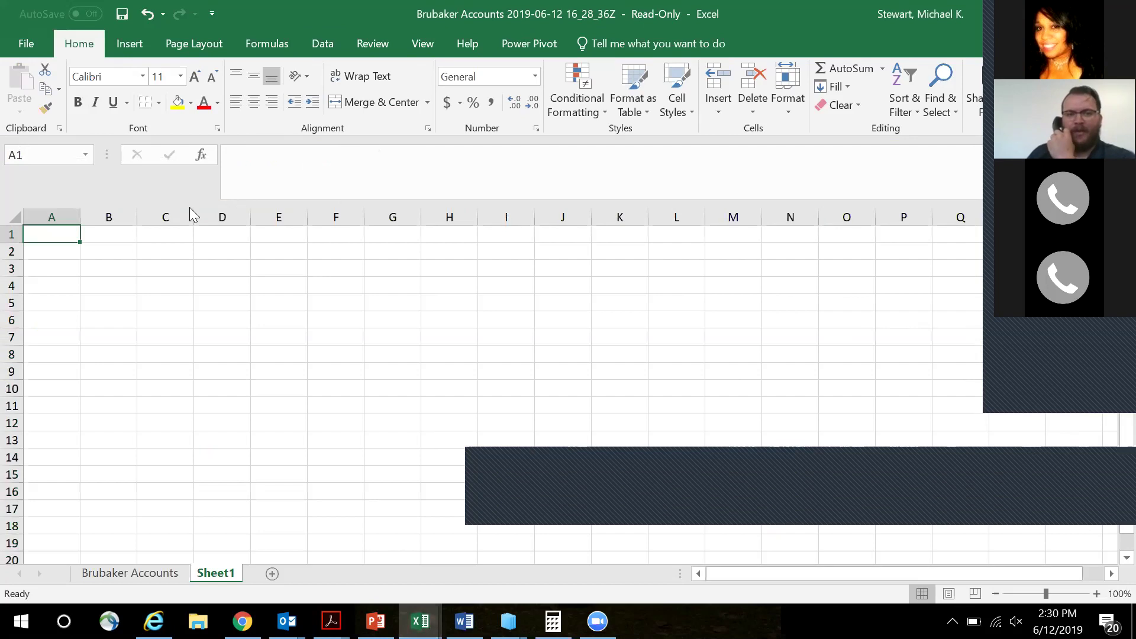
Save the exported workbook to the Desktop as an Excel Workbook named Test Dynamic.
{"action": "left_click", "coordinate": [19, 45]}
{"action": "left_click", "coordinate": [52, 187]}
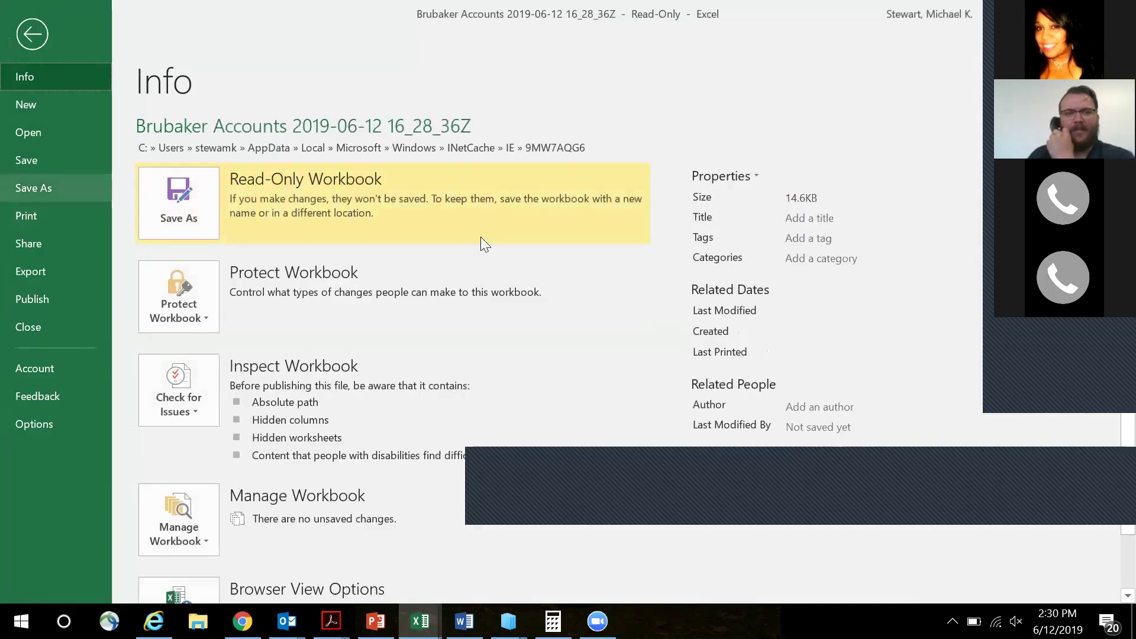
{"action": "left_click", "coordinate": [461, 244]}
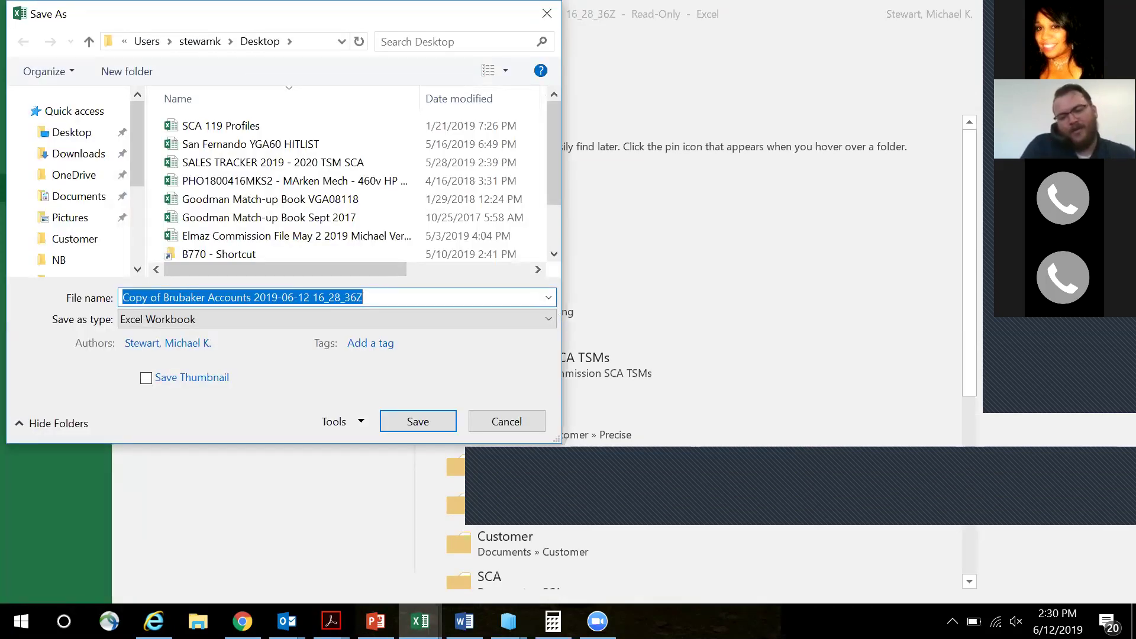
{"action": "type", "text": "Test Dyna"}
{"action": "type", "text": "mic"}
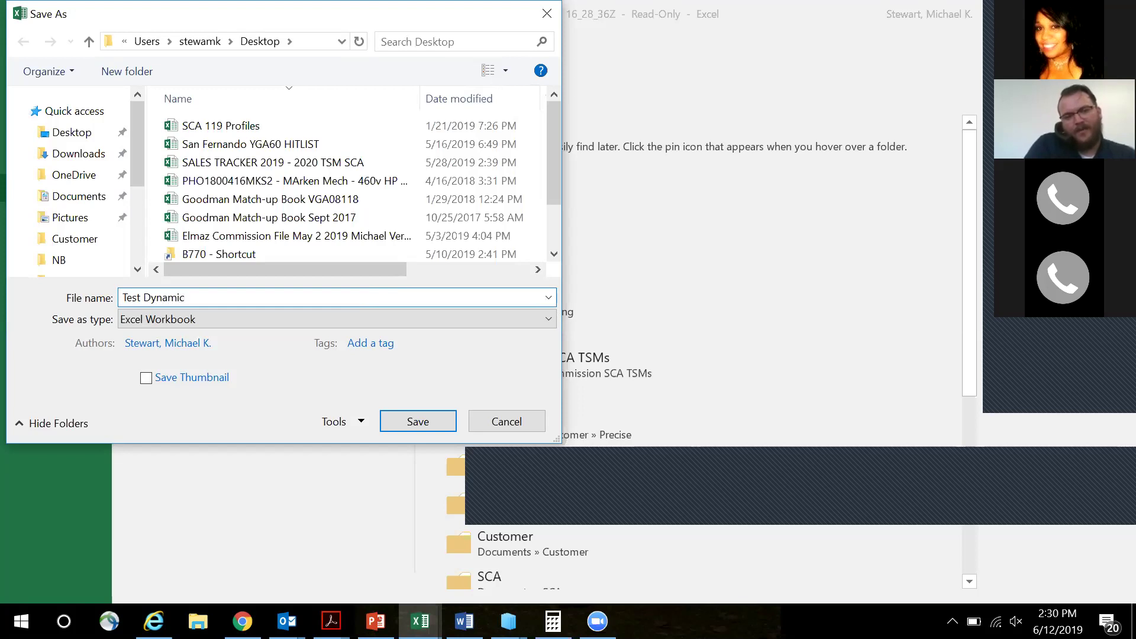
{"action": "key", "text": "Return"}
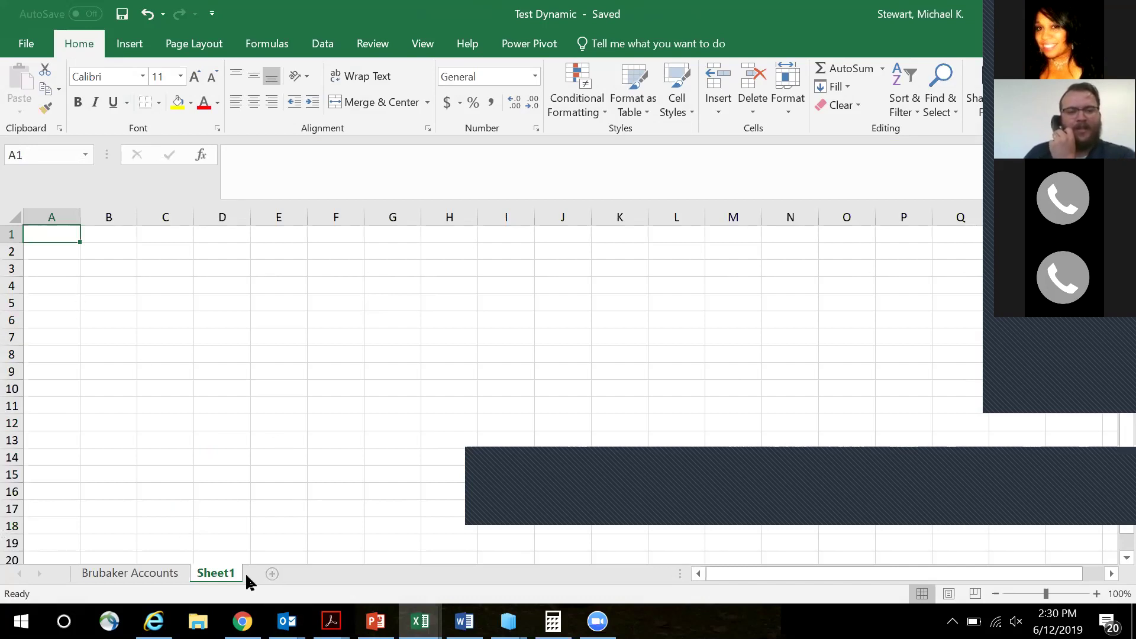
Move the FY 2019 tracker sheet from the Dynamic TSM Tool workbook to the end of Test Dynamic.xlsx.
{"action": "mouse_move", "coordinate": [420, 622]}
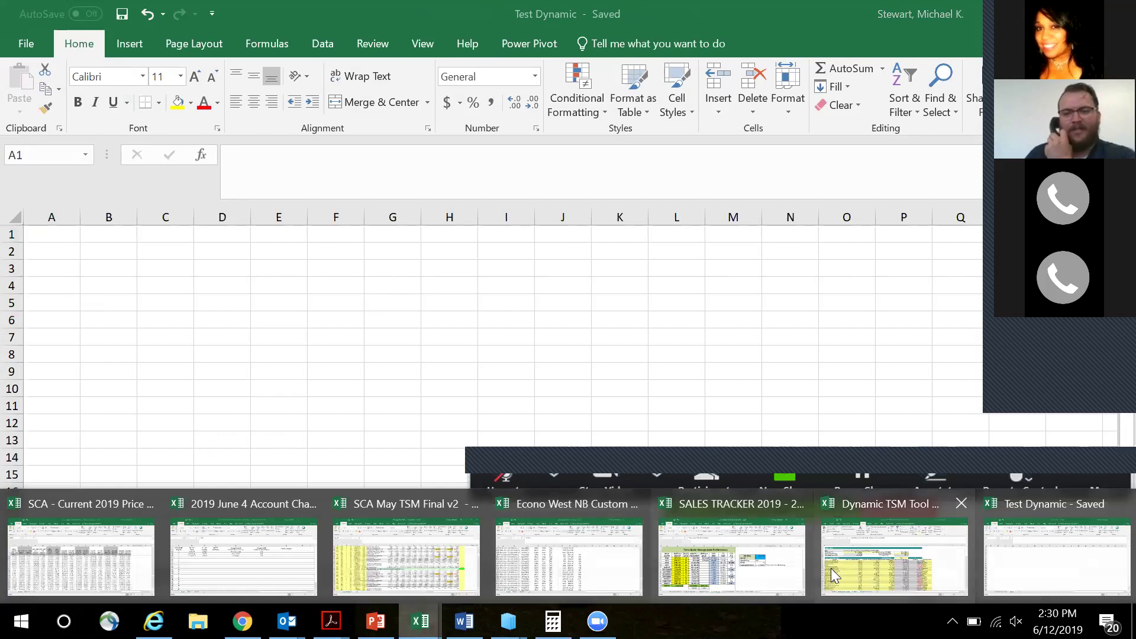
{"action": "left_click", "coordinate": [836, 567]}
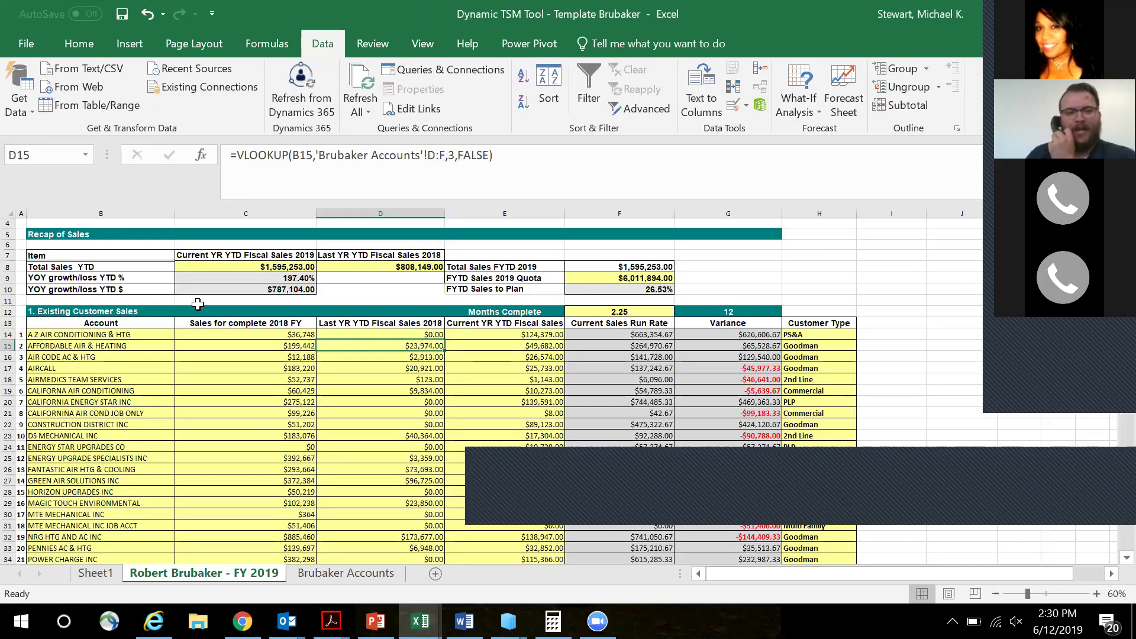
{"action": "left_click", "coordinate": [784, 265]}
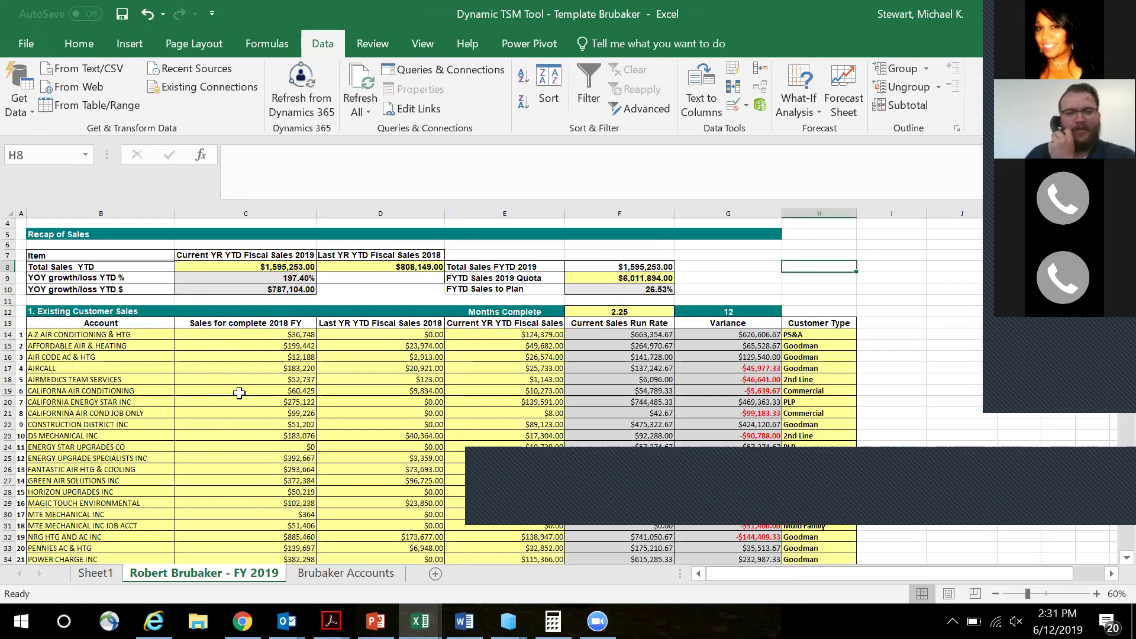
{"action": "right_click", "coordinate": [258, 574]}
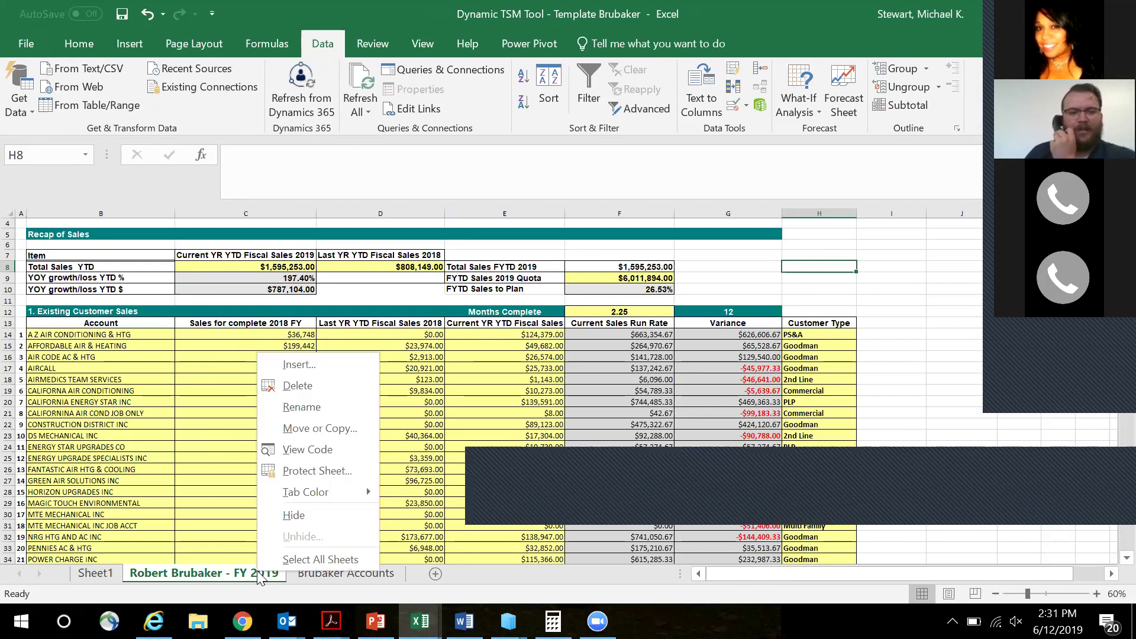
{"action": "left_click", "coordinate": [332, 427]}
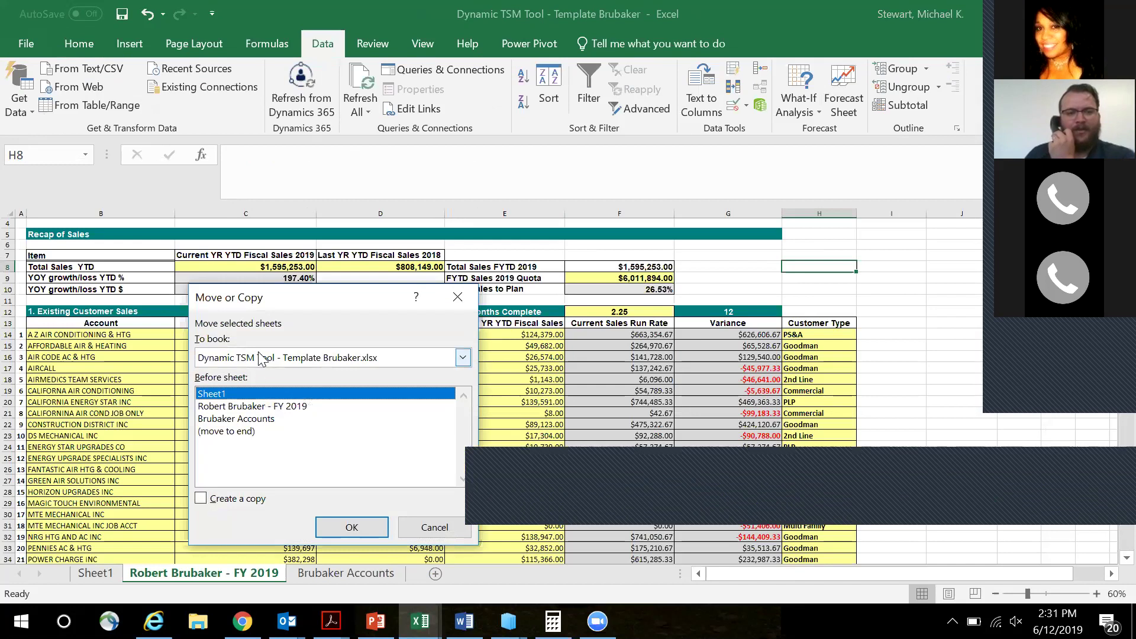
{"action": "left_click", "coordinate": [255, 408]}
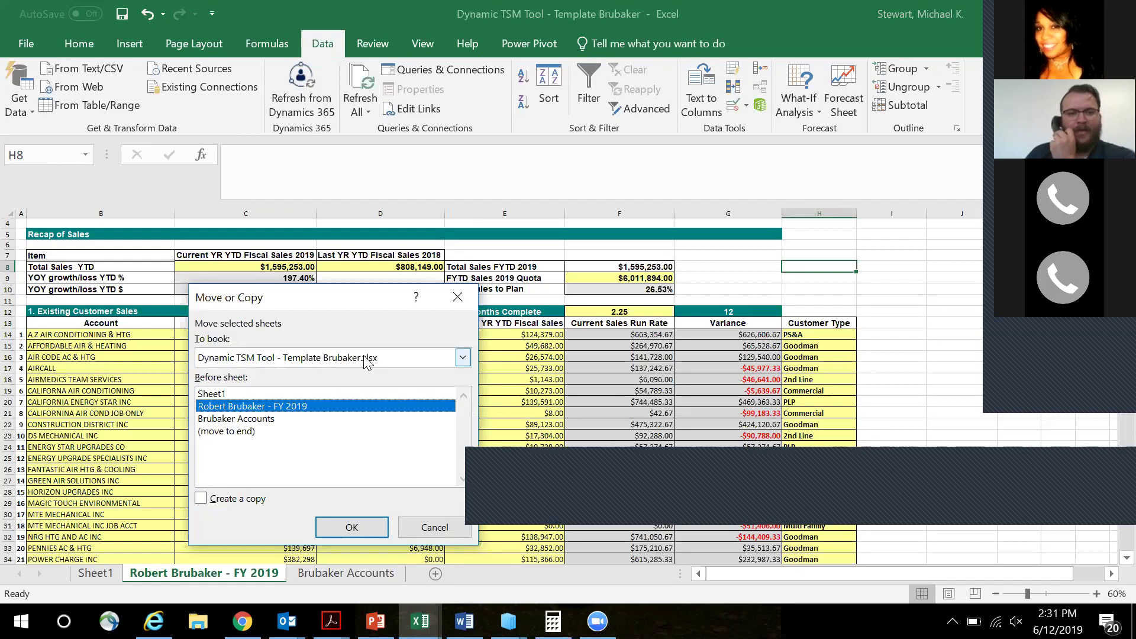
{"action": "left_click", "coordinate": [463, 359]}
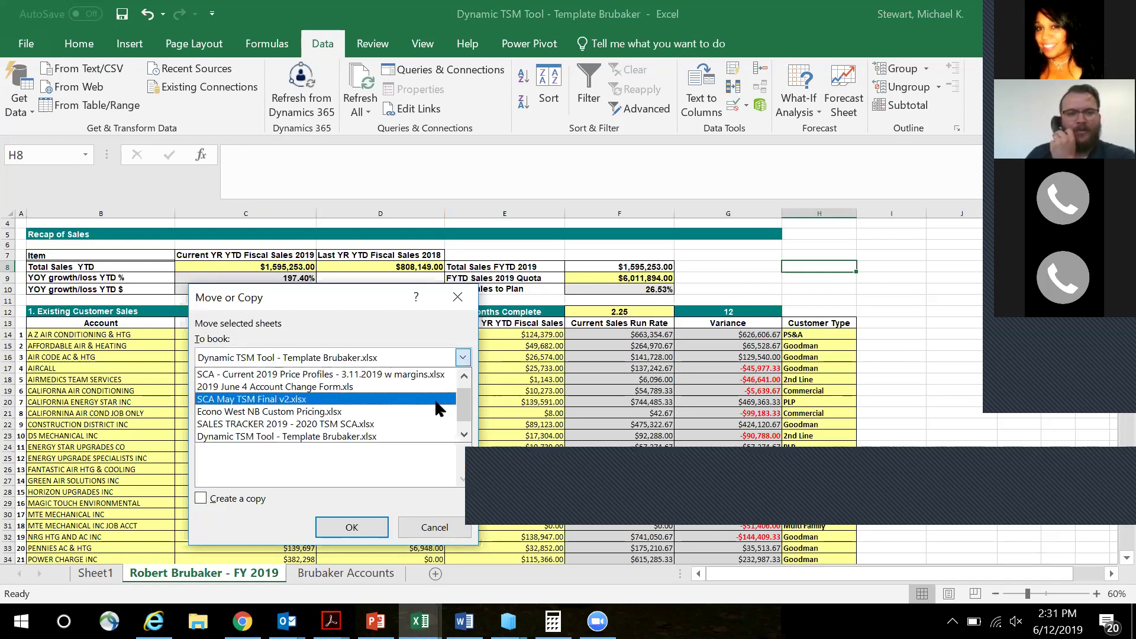
{"action": "scroll", "coordinate": [465, 408], "scroll_direction": "down", "scroll_amount": 1}
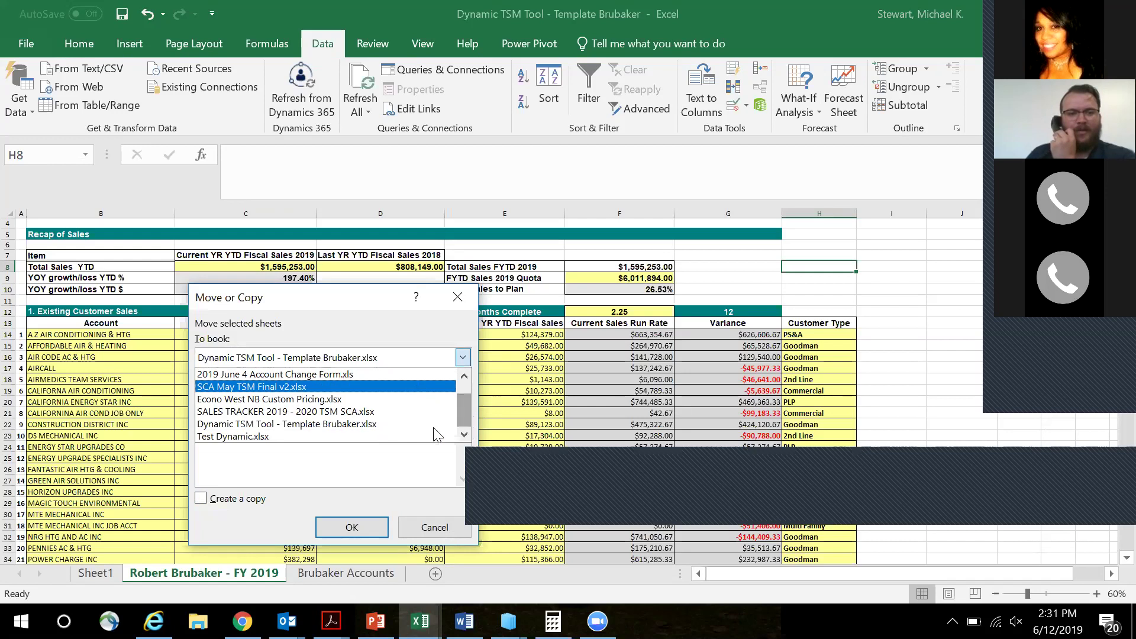
{"action": "left_click", "coordinate": [324, 437]}
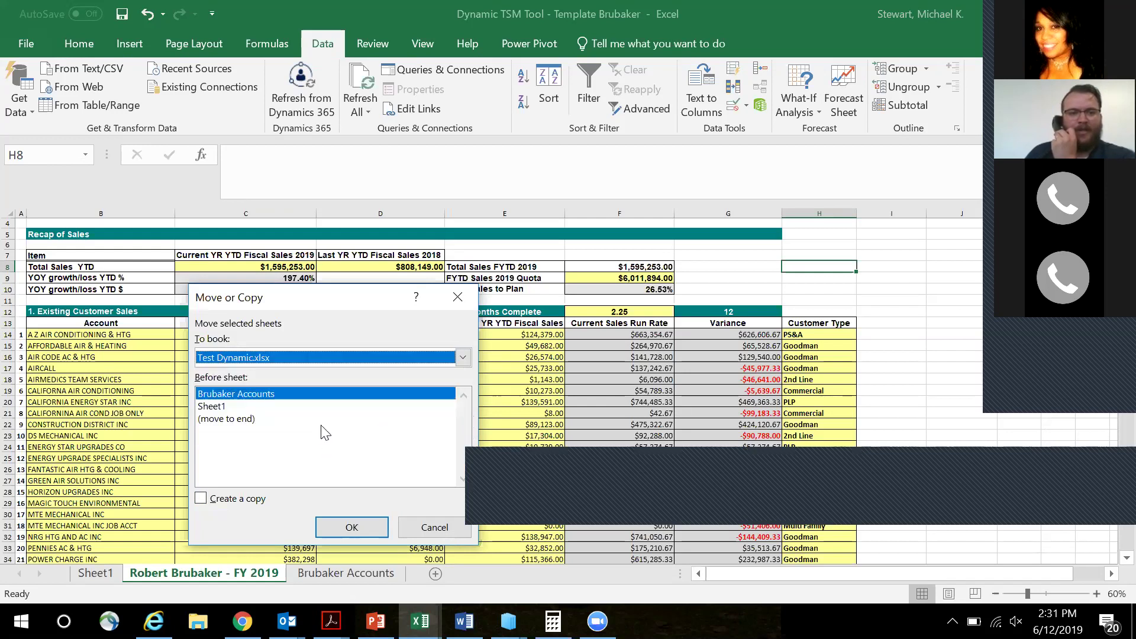
{"action": "left_click", "coordinate": [228, 419]}
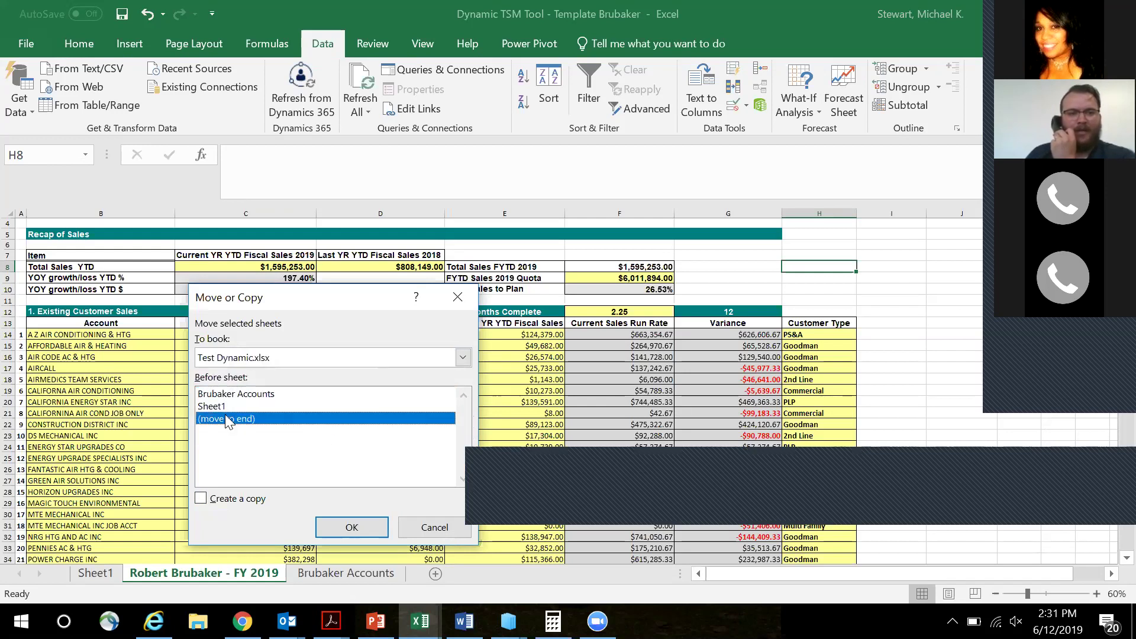
{"action": "left_click", "coordinate": [370, 524]}
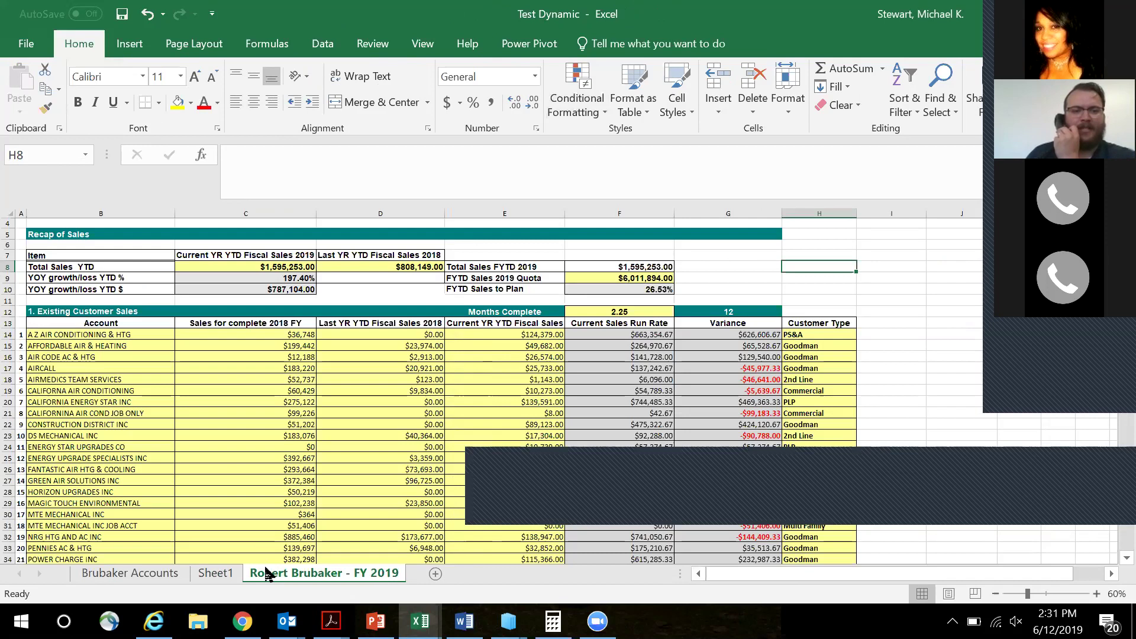
Place the FY 2019 tracker sheet first in the Test Dynamic workbook and review its account list down to the last account.
{"action": "left_click_drag", "start_coordinate": [287, 575], "coordinate": [70, 560]}
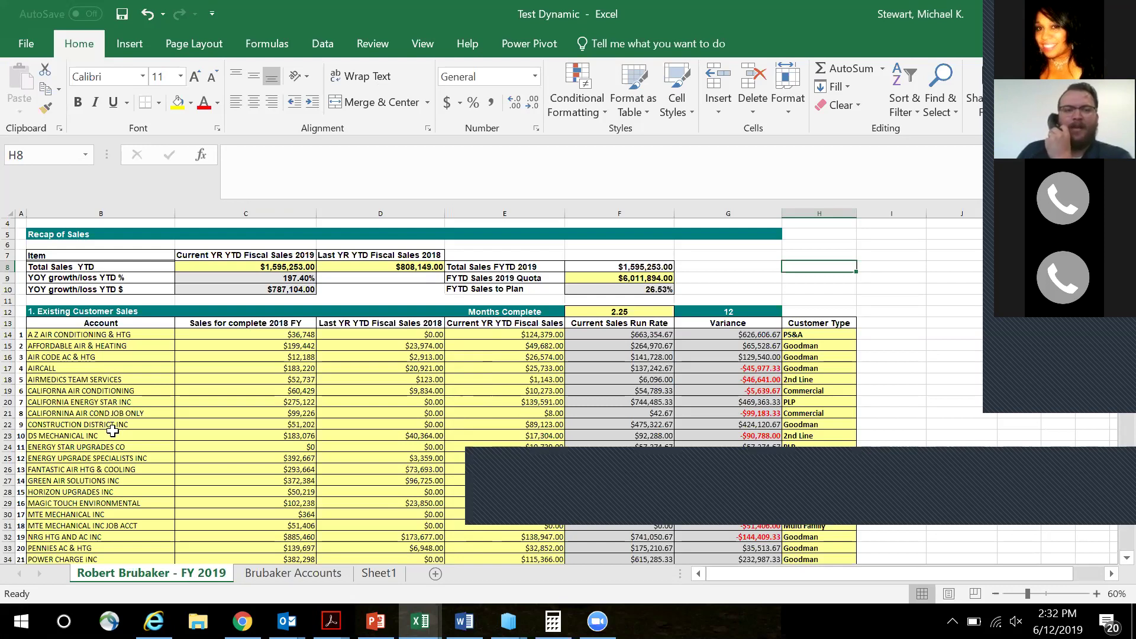
{"action": "scroll", "coordinate": [99, 430], "scroll_direction": "down", "scroll_amount": 1}
{"action": "scroll", "coordinate": [100, 430], "scroll_direction": "down", "scroll_amount": 4}
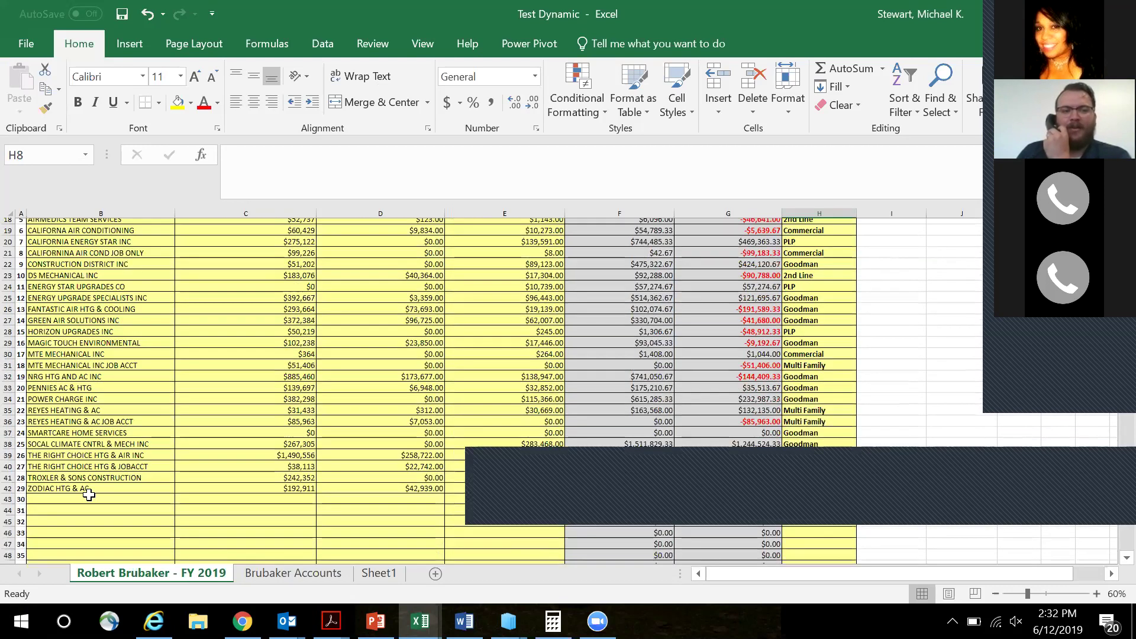